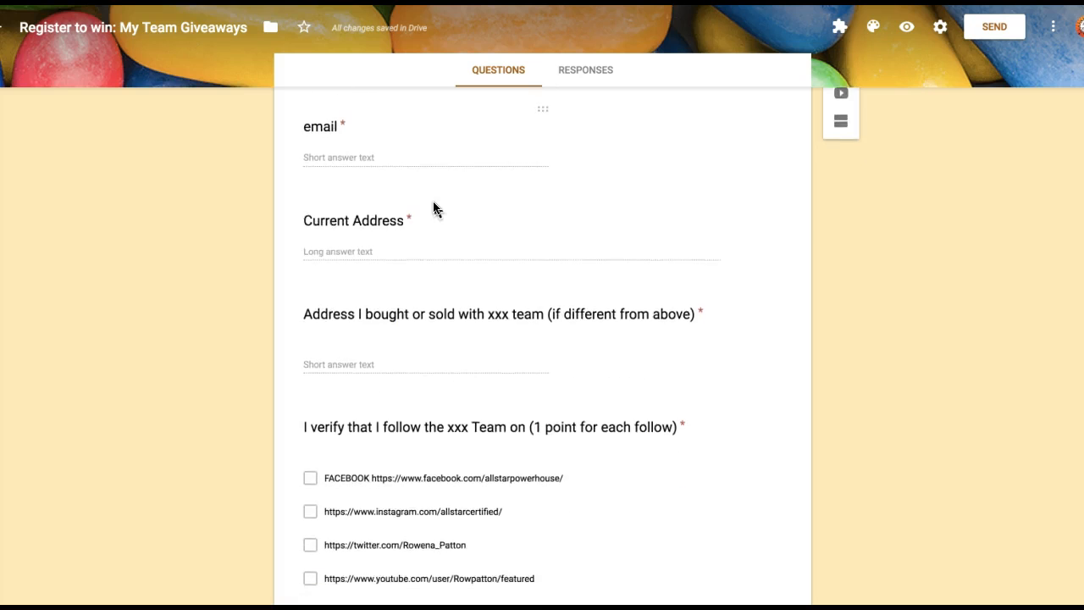
Review the questions and the responses page of the existing "Register to win: My Team Giveaways" form
scroll(435, 208, down, 2)
scroll(435, 208, up, 10)
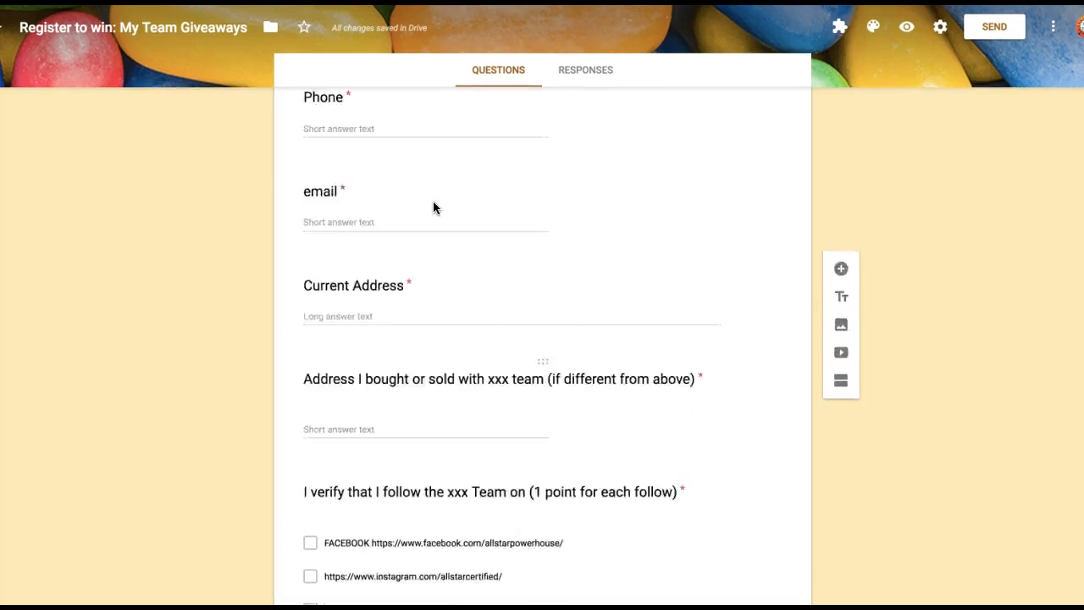
click(595, 115)
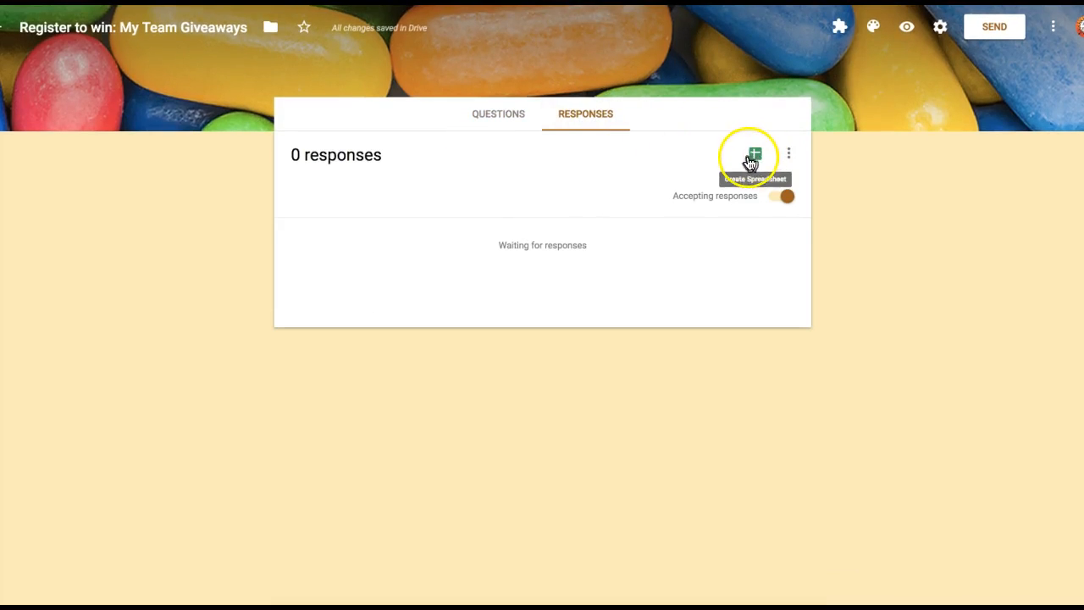
click(496, 119)
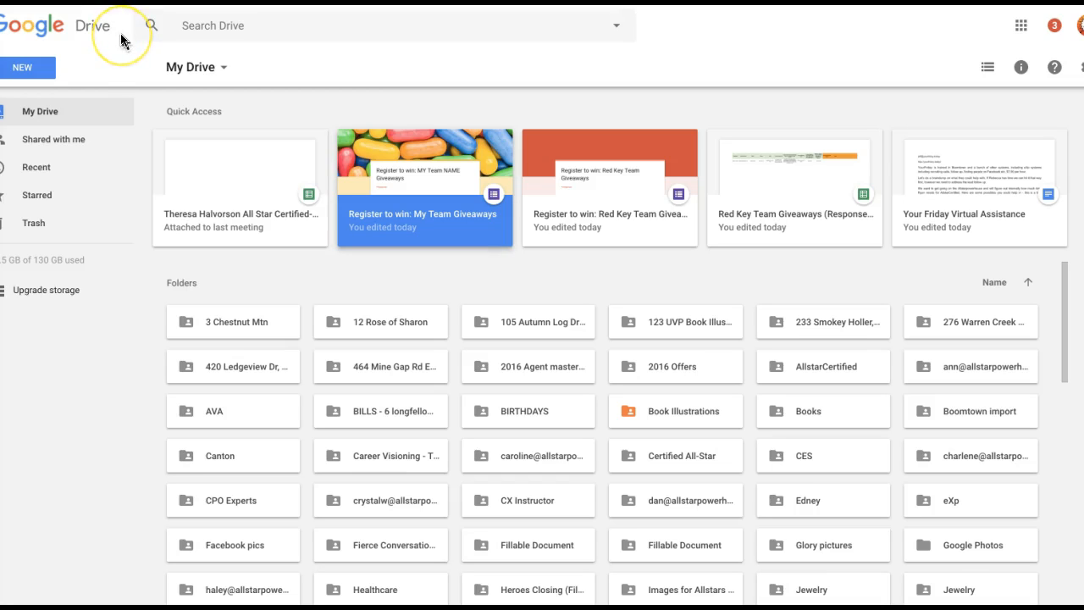
Create a new blank Google Form from Google Drive and title it "Giveaways"
click(39, 71)
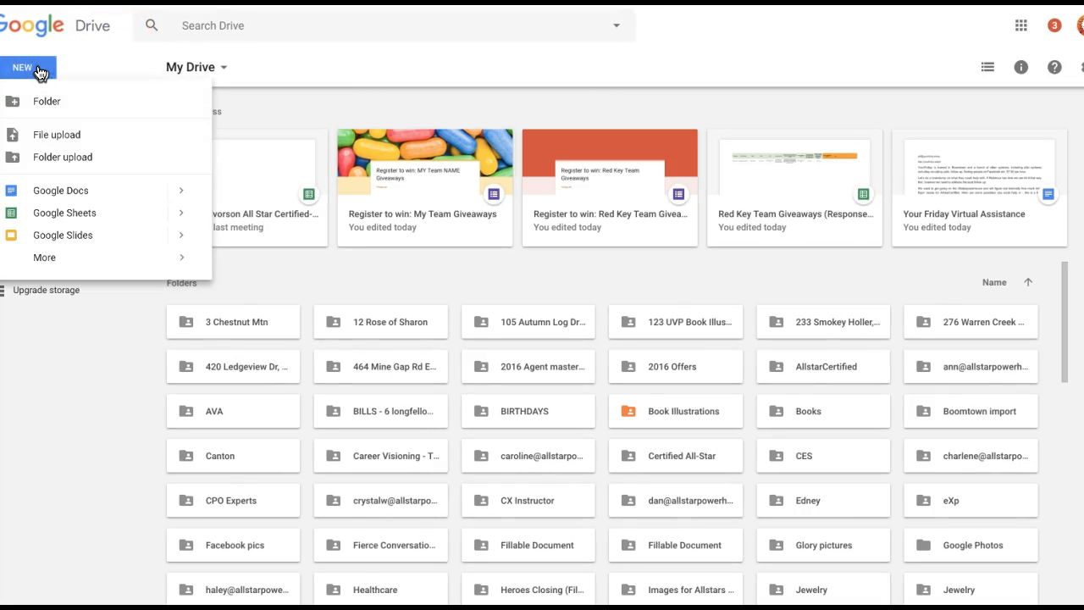
click(53, 259)
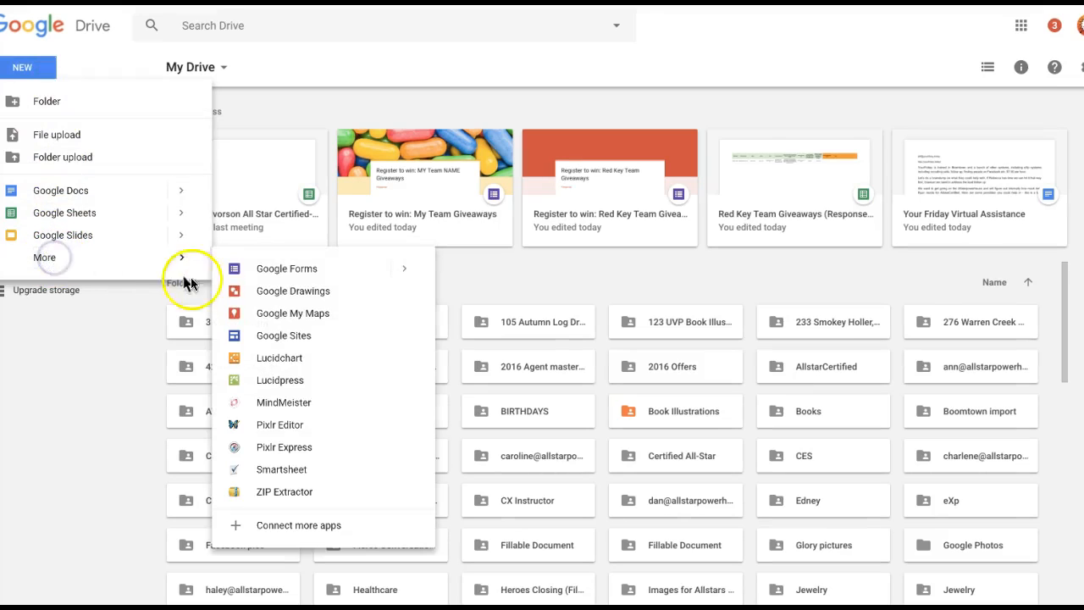
click(296, 273)
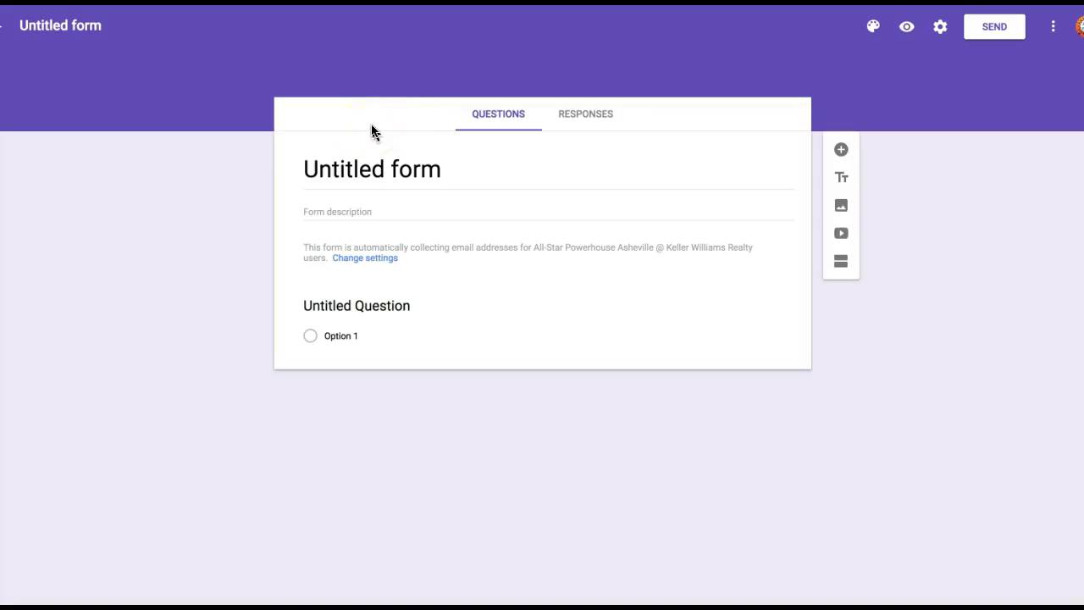
click(364, 169)
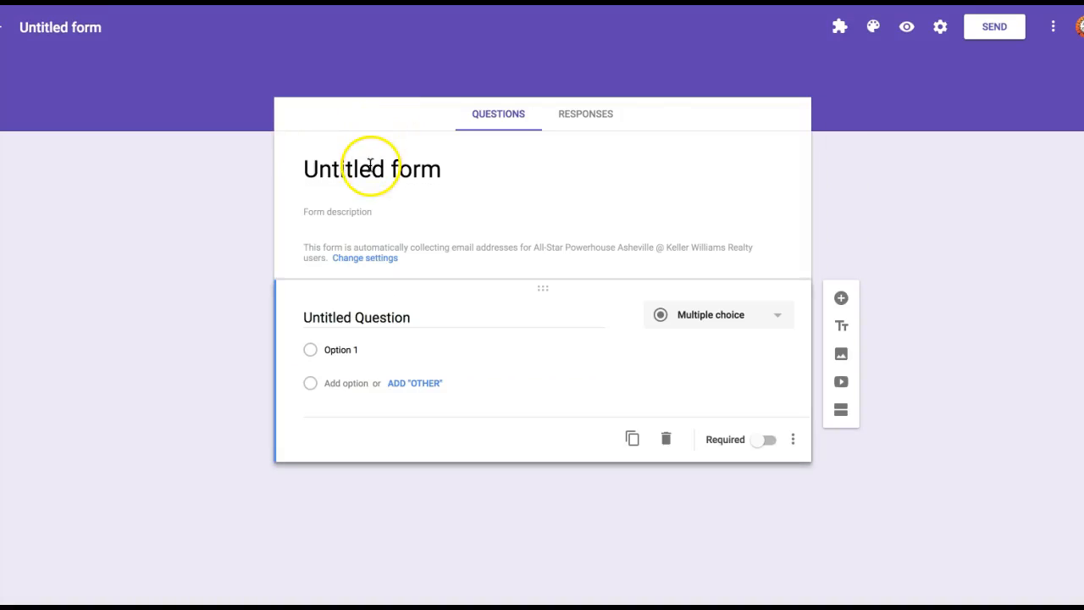
text(Giveaways)
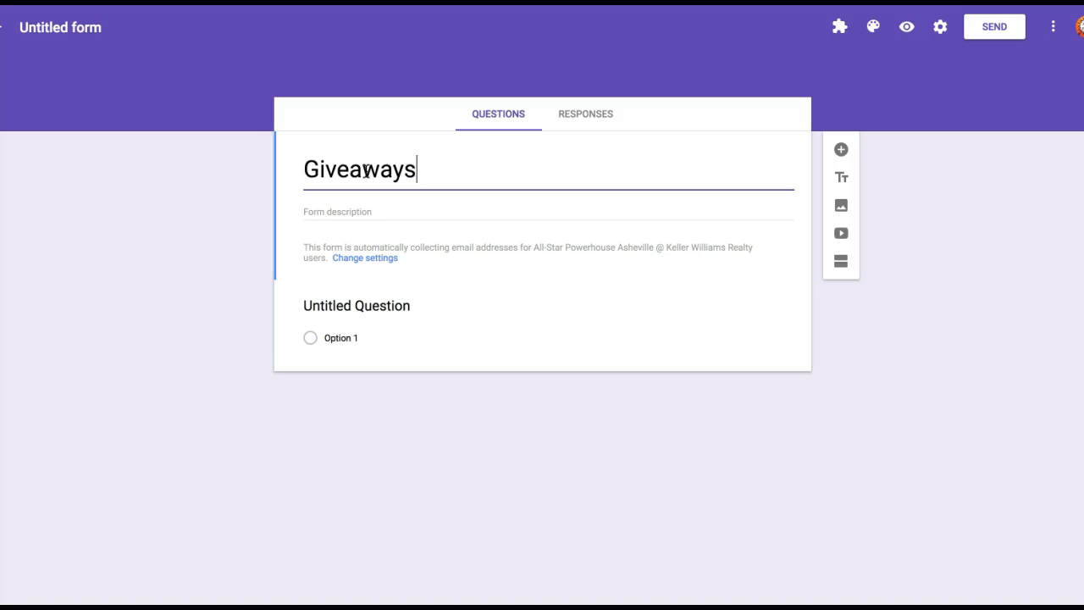
Name the untitled first question "Email" and add a second question named "Phone"
click(395, 310)
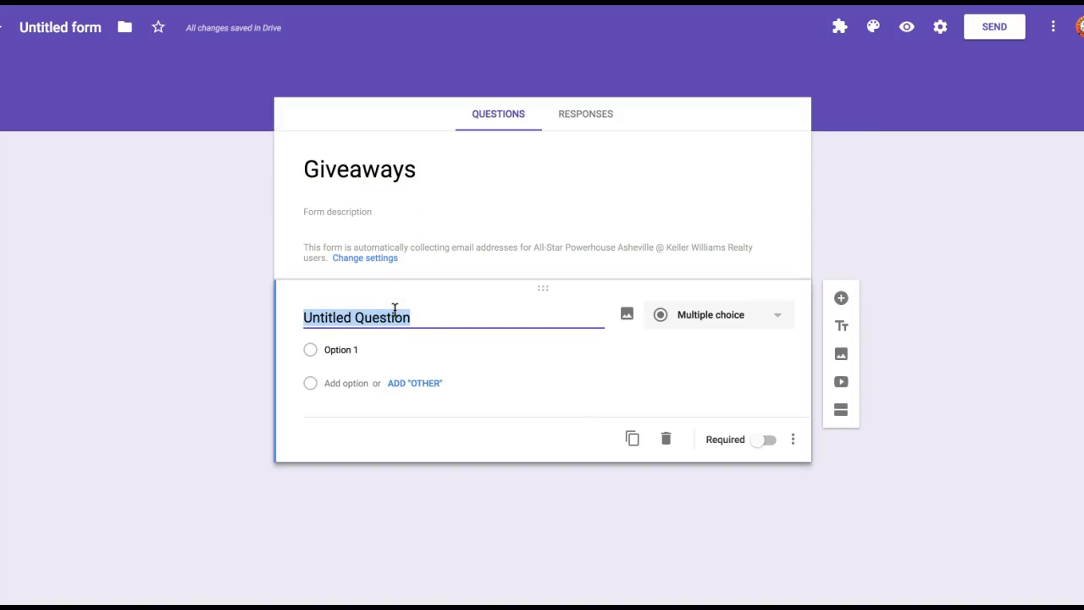
text(Email)
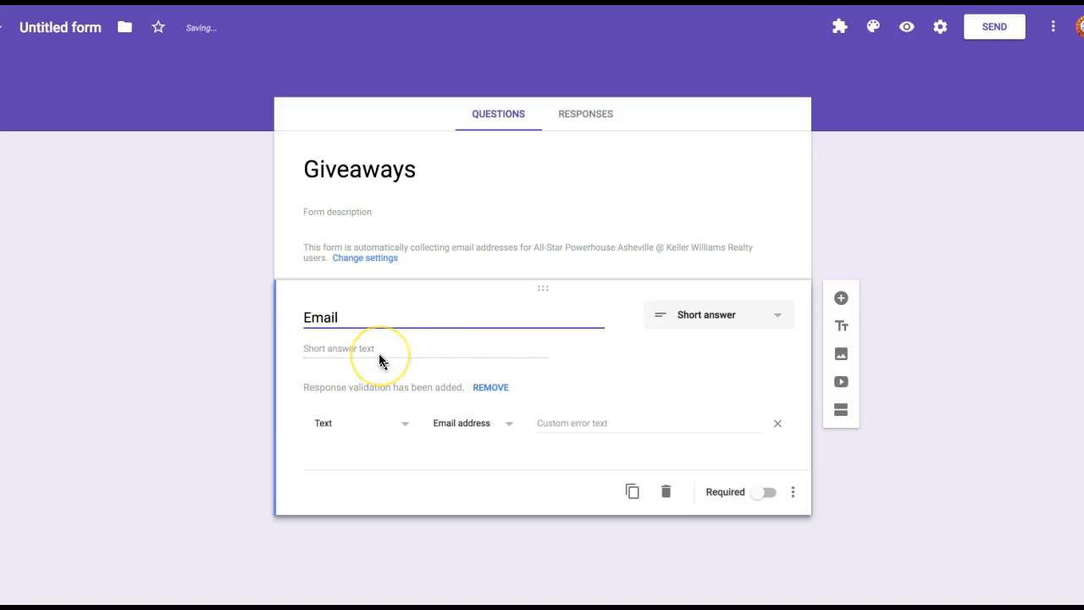
click(842, 299)
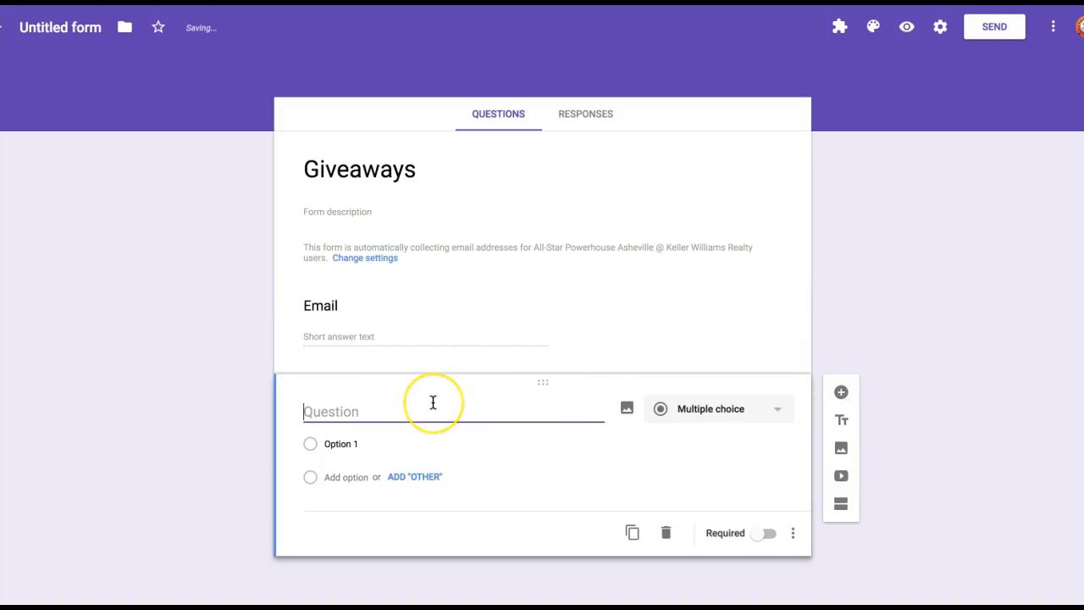
text(Phone)
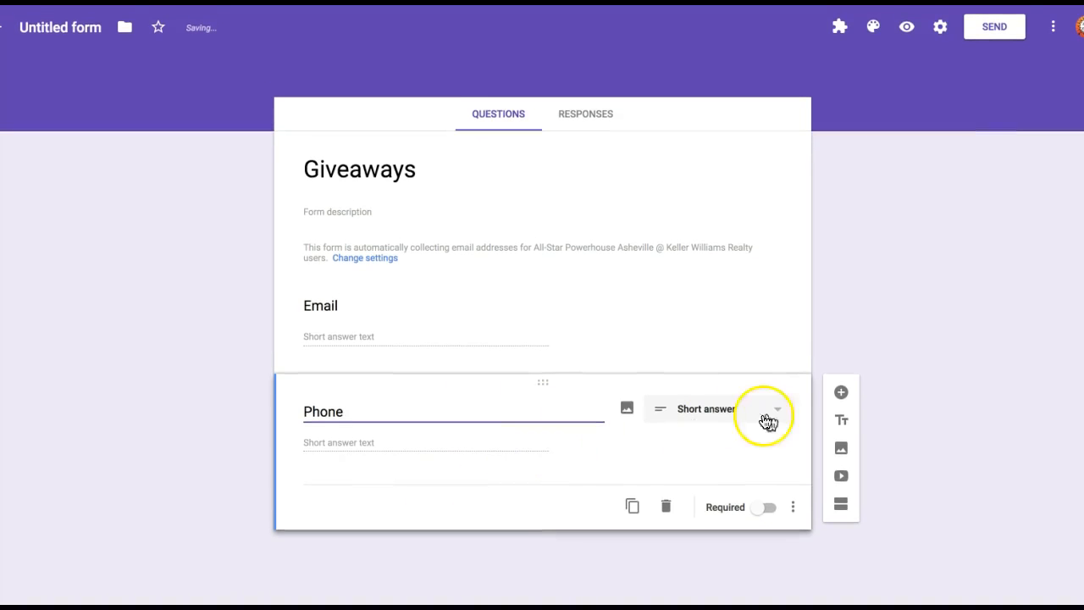
Add a third question below Phone and leave its title blank, erasing any text entered there
click(843, 394)
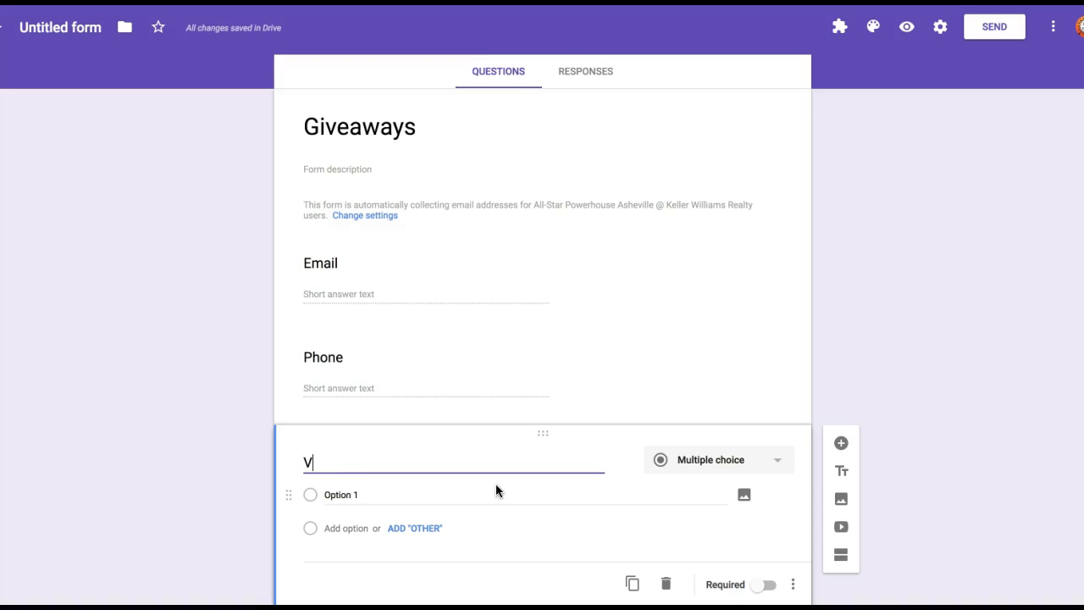
text(Viv)
key(BackSpace)
key(BackSpace)
key(BackSpace)
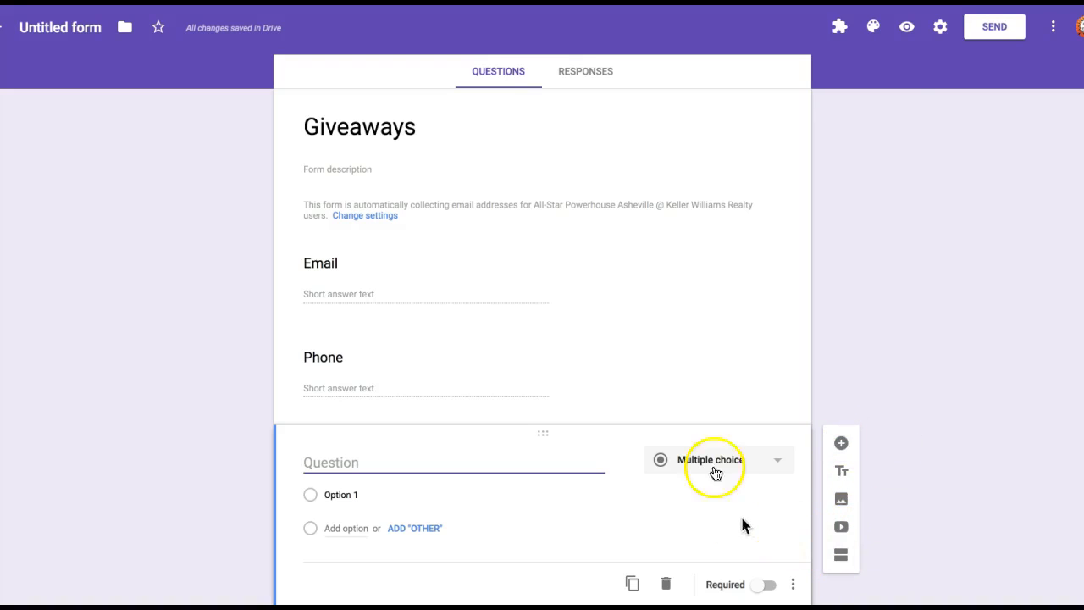
Move the Phone question above the Email question
click(416, 278)
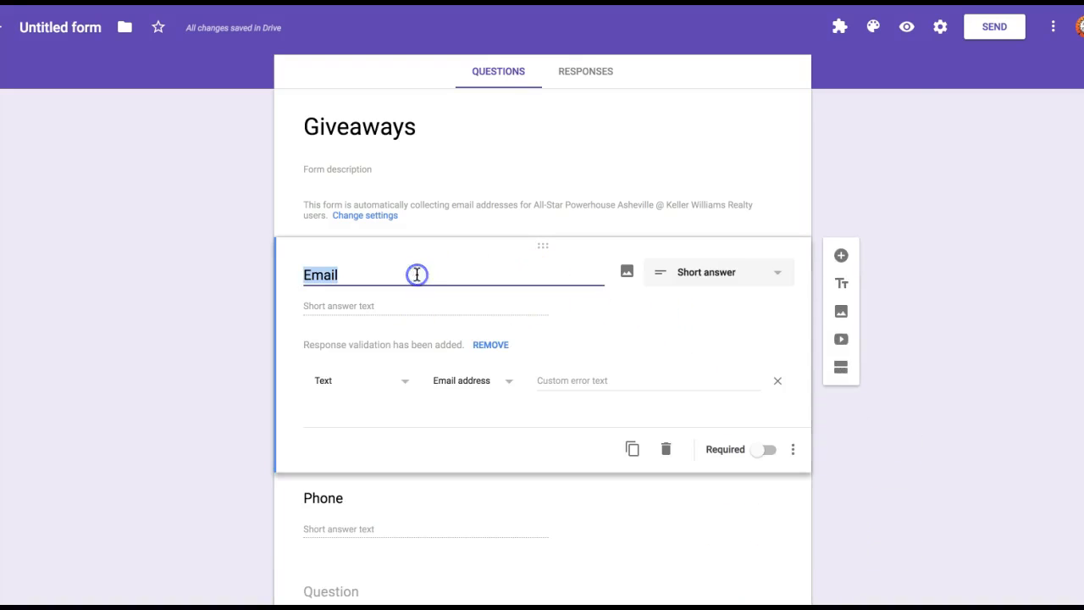
click(339, 513)
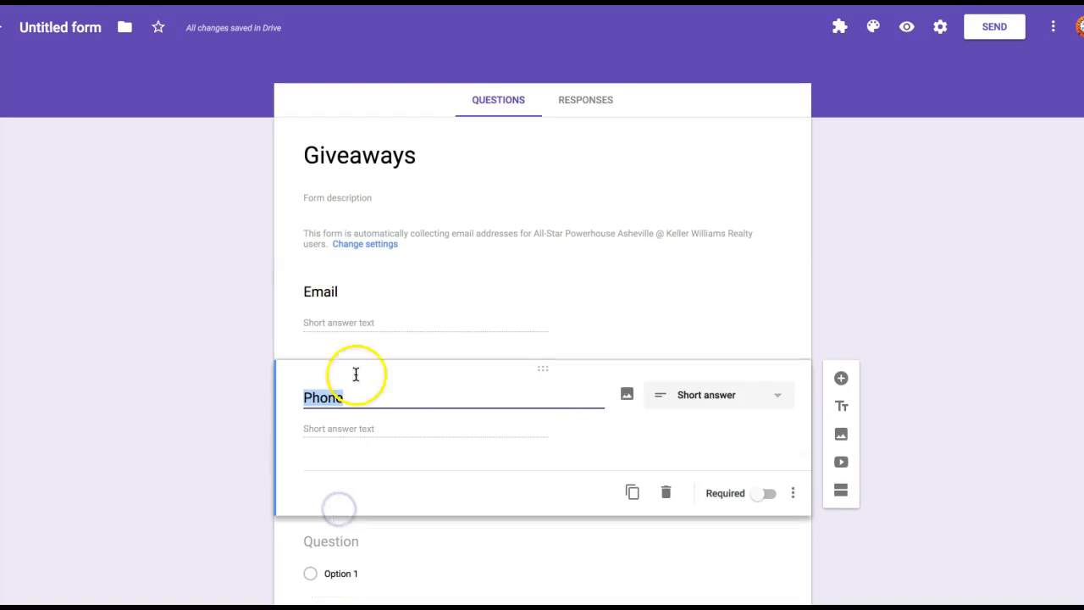
click(357, 310)
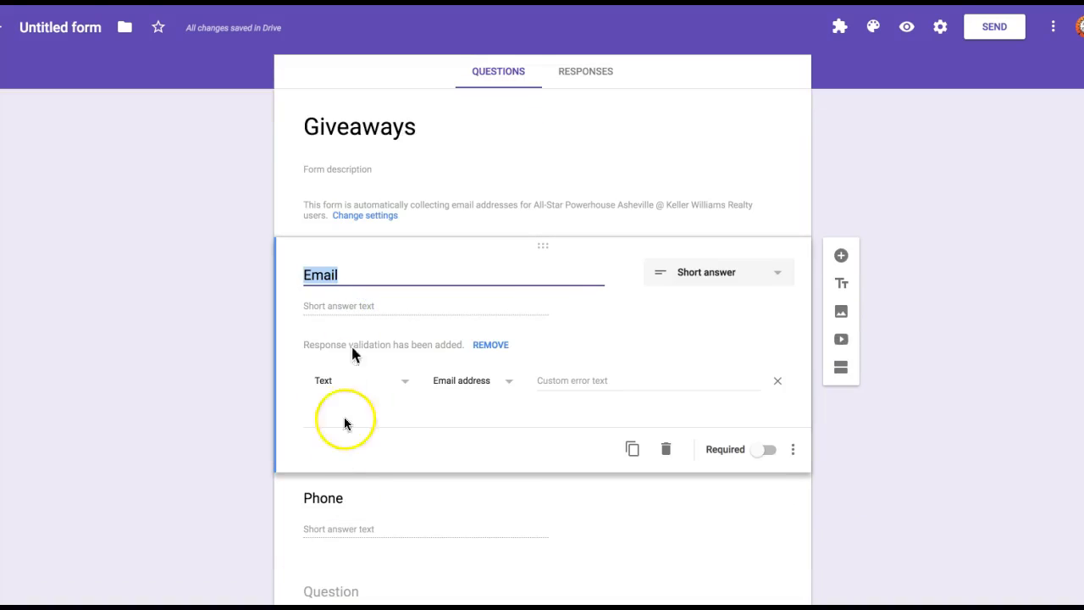
click(339, 502)
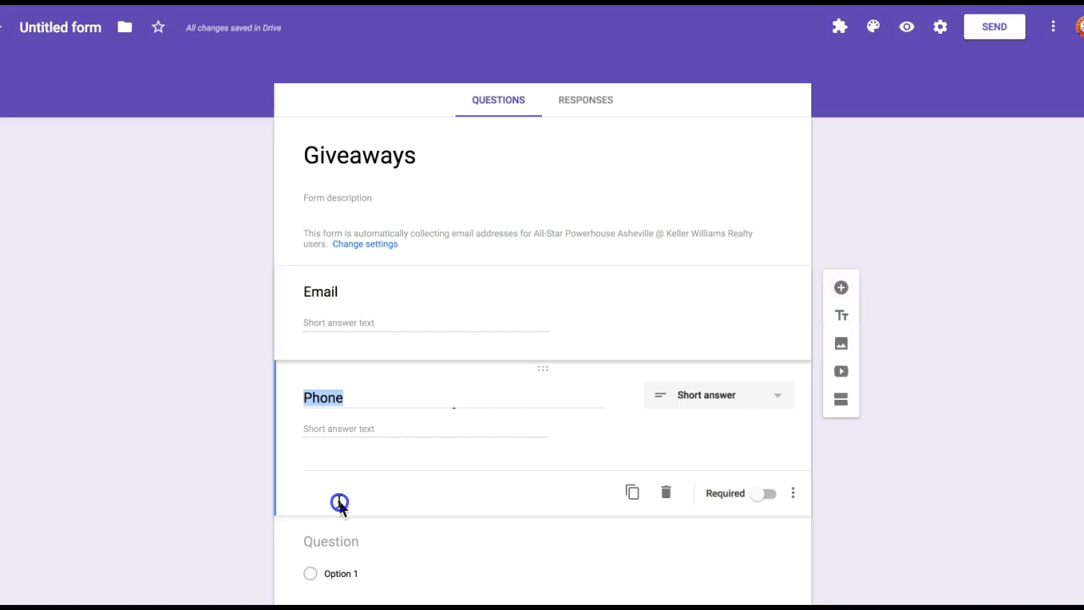
click(280, 451)
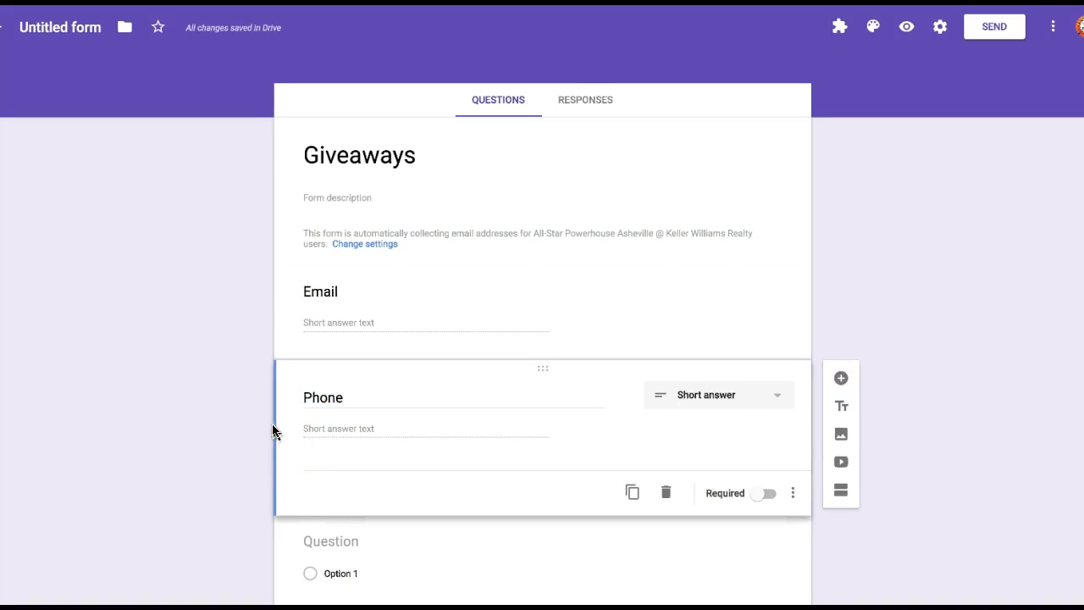
drag(280, 433, 276, 390)
click(384, 381)
drag(544, 371, 543, 262)
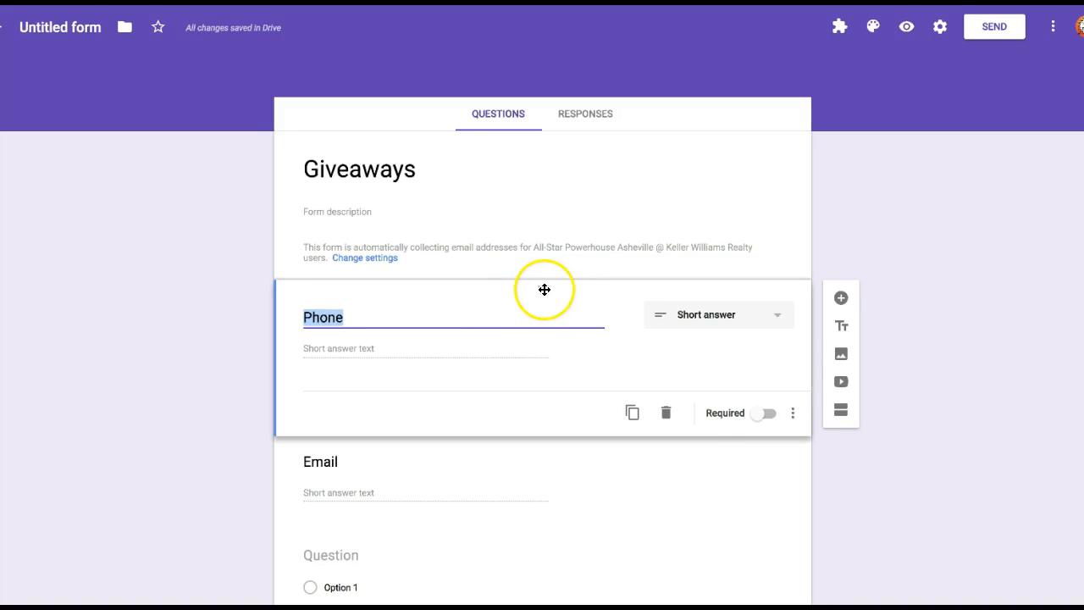
Retitle the Email question as "I am registering for" and set its question type to Checkboxes
scroll(471, 372, down, 1)
scroll(470, 373, up, 1)
click(338, 448)
double_click(338, 398)
text(I am registering for)
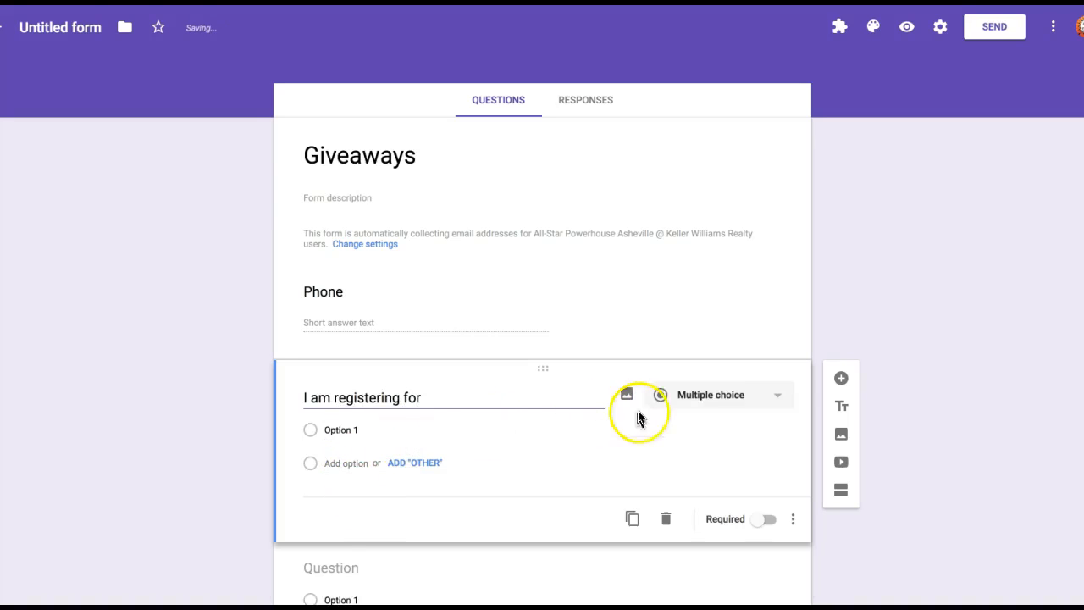
click(698, 401)
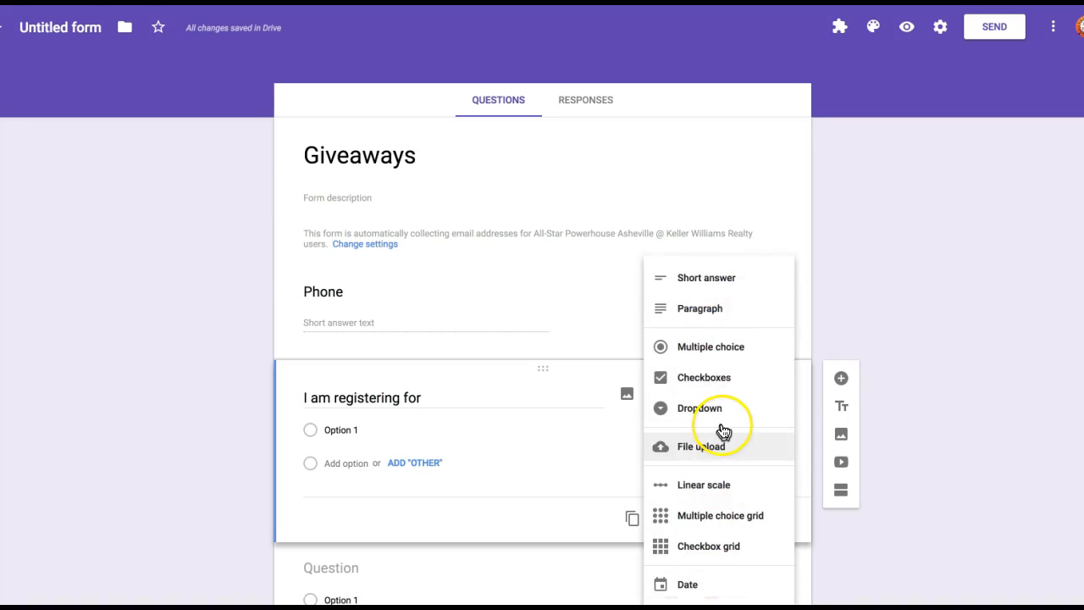
click(721, 379)
Try the Dropdown type on the "I am registering for" question and switch it back to Checkboxes
click(687, 398)
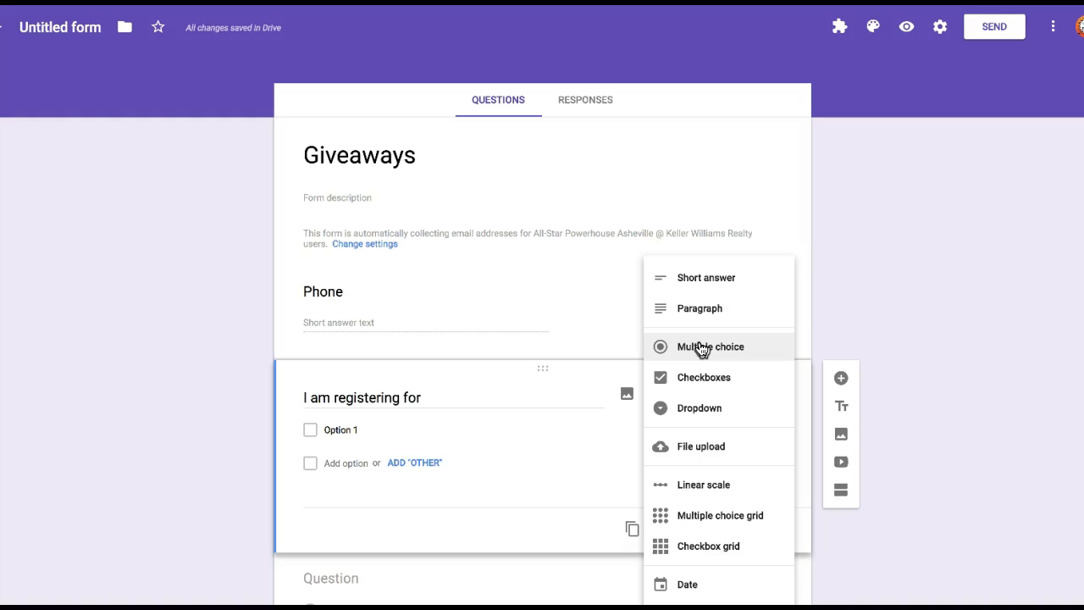
click(700, 410)
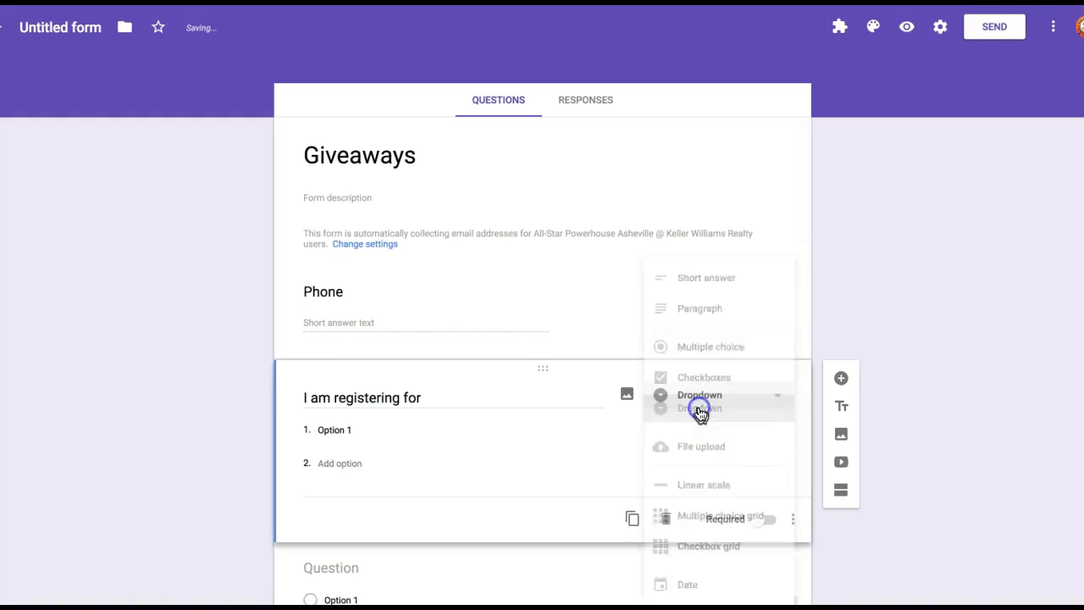
click(707, 404)
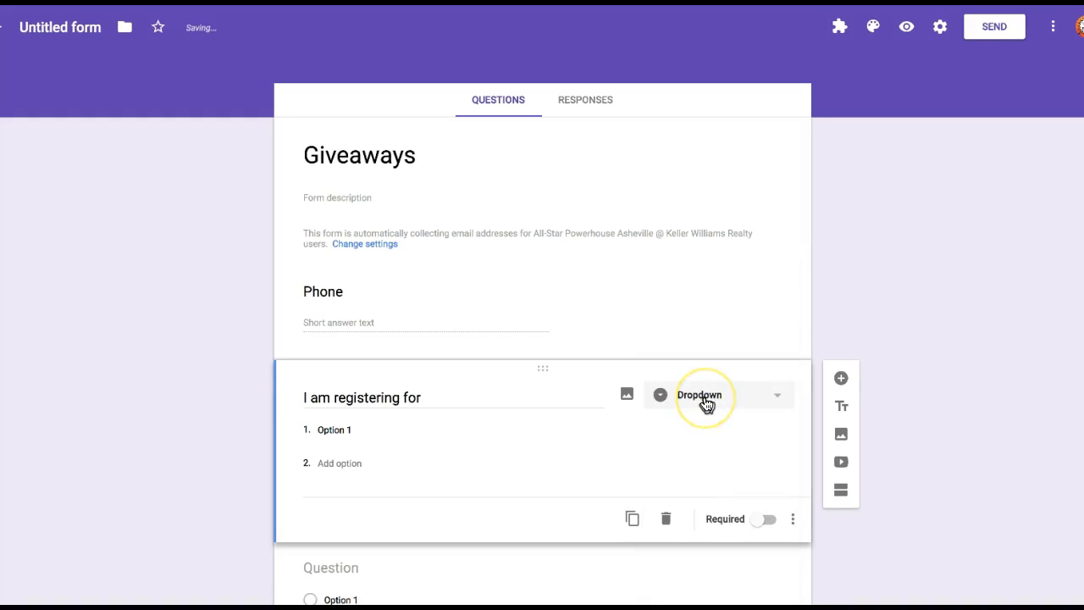
click(707, 403)
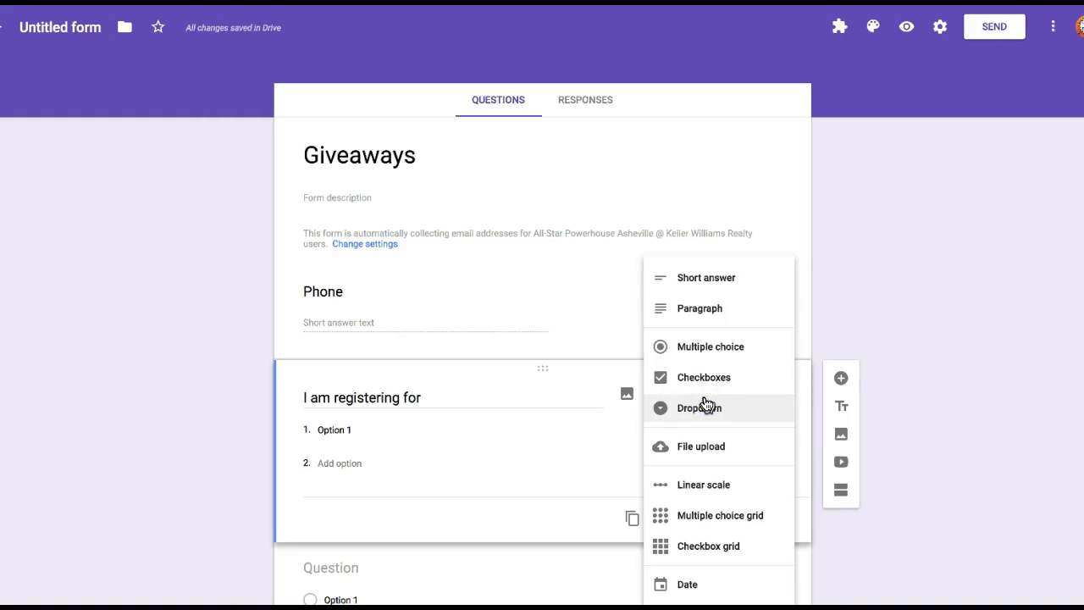
click(714, 389)
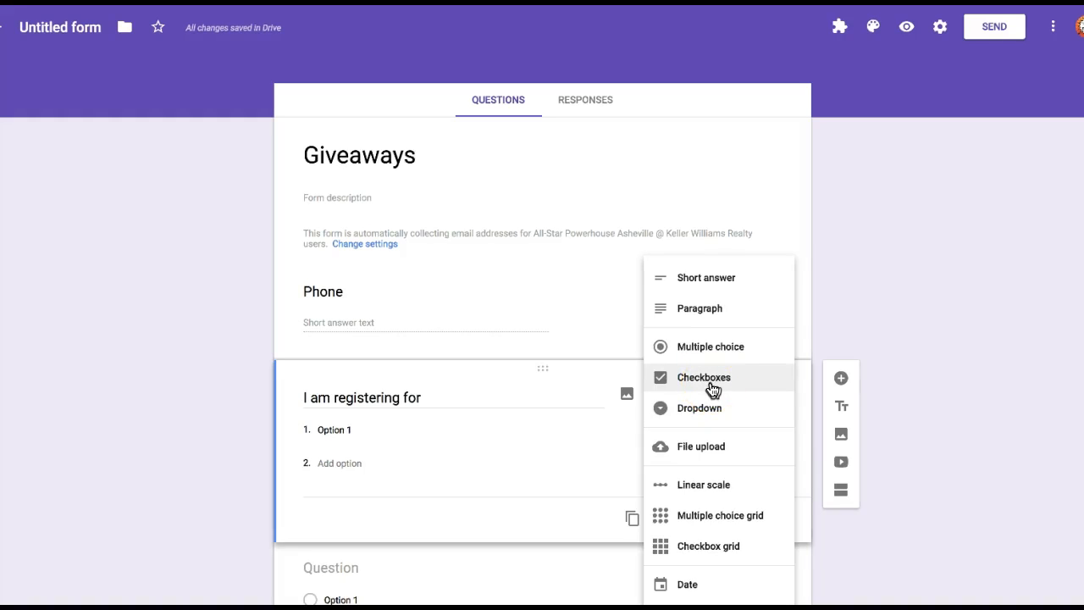
click(713, 389)
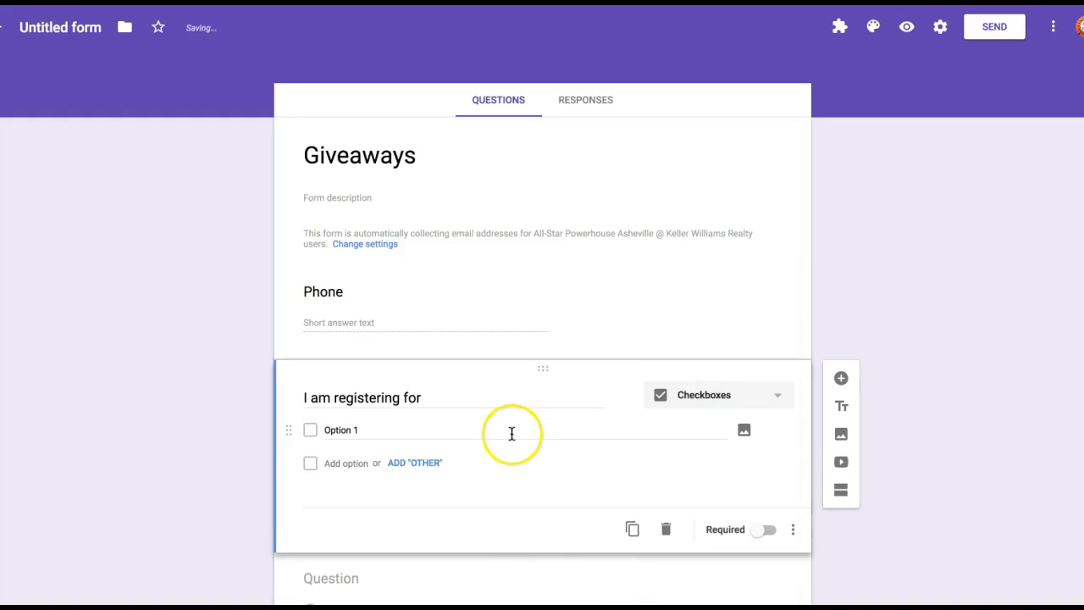
Set the first checkbox option of "I am registering for" to "Movie Night (May 1st)"
click(343, 430)
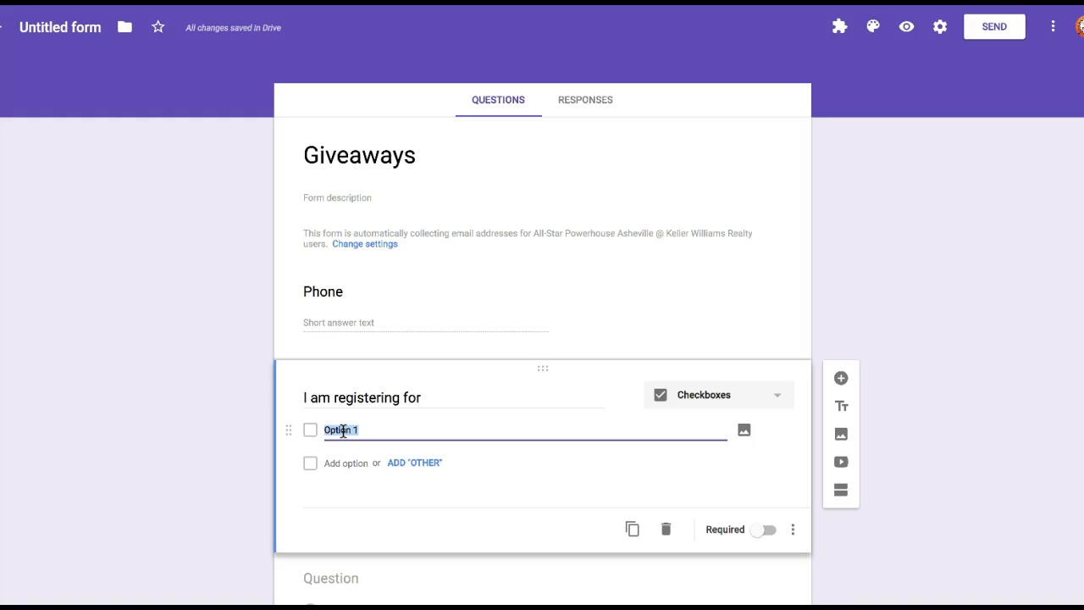
text(Movie Night (May 1st)
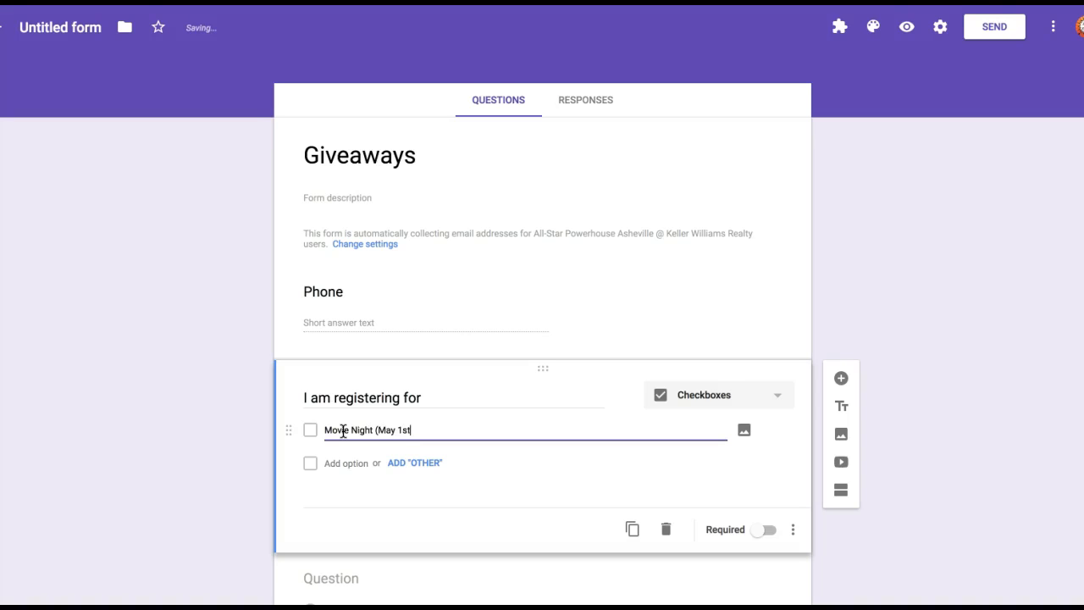
scroll(435, 425, down, 1)
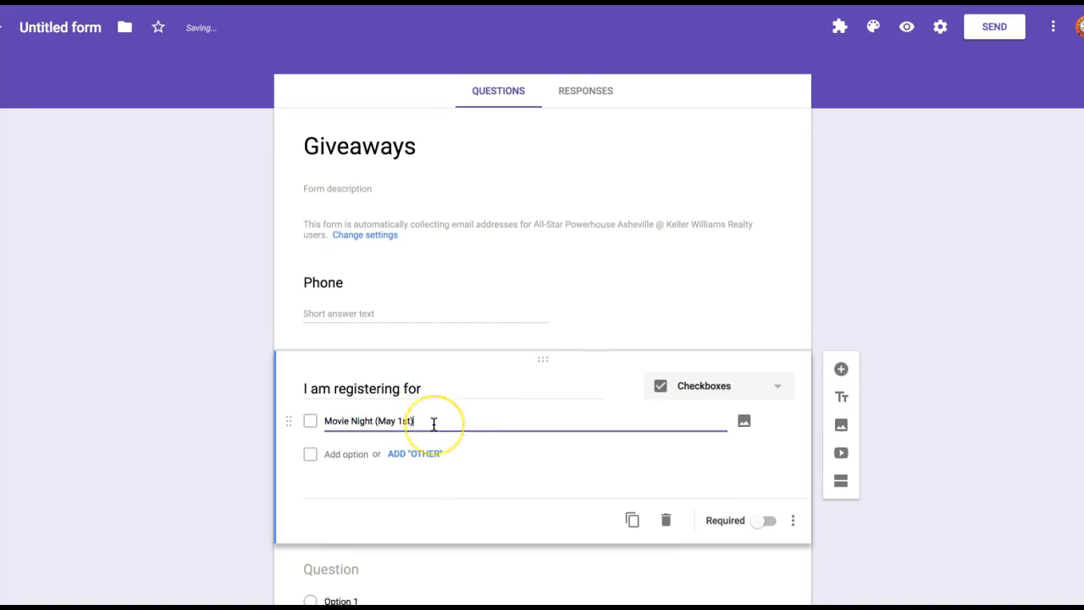
scroll(435, 426, up, 1)
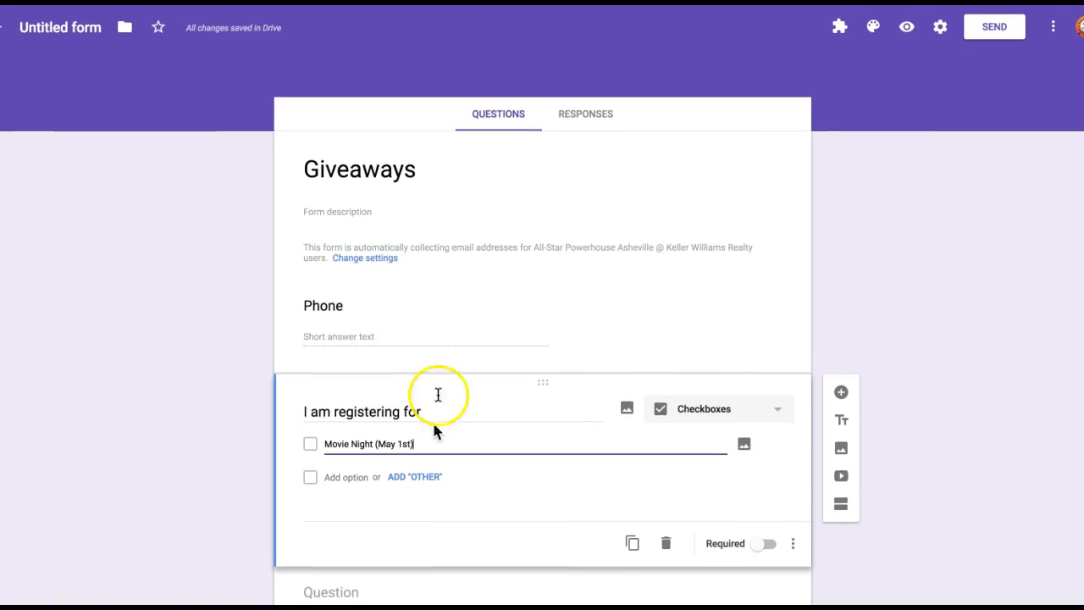
scroll(452, 327, down, 1)
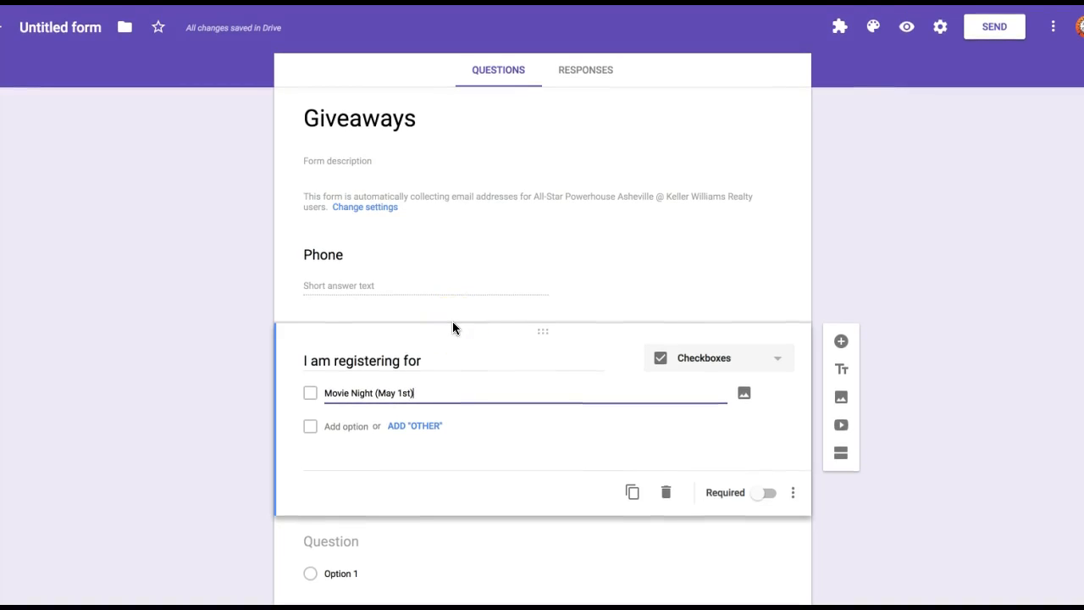
Add an "Other" choice and a "Fall pumpkins" option to the "I am registering for" question
click(399, 426)
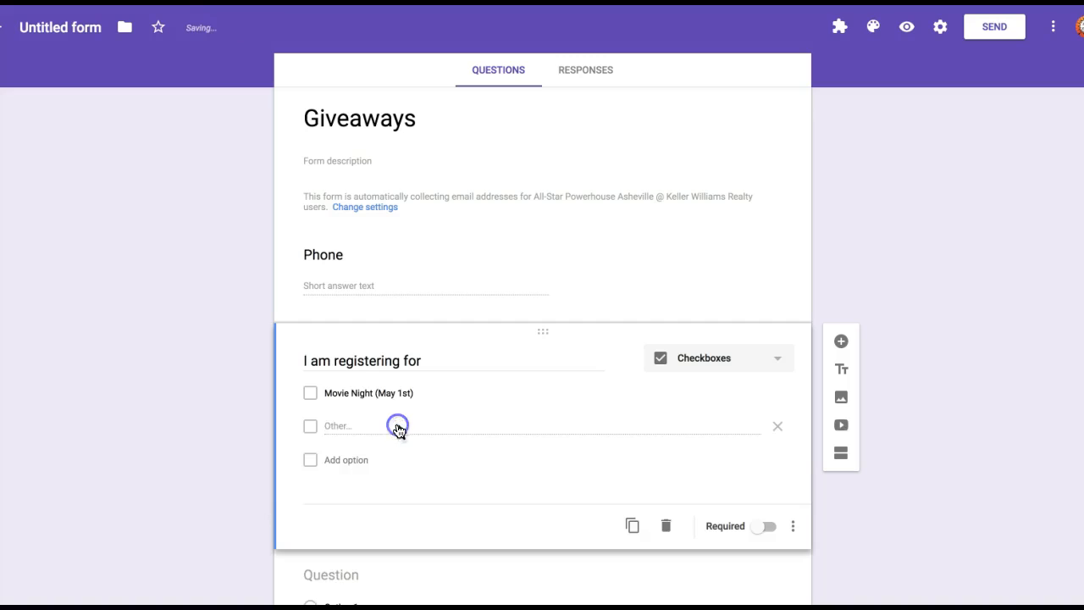
click(339, 459)
text(Fall pumpk)
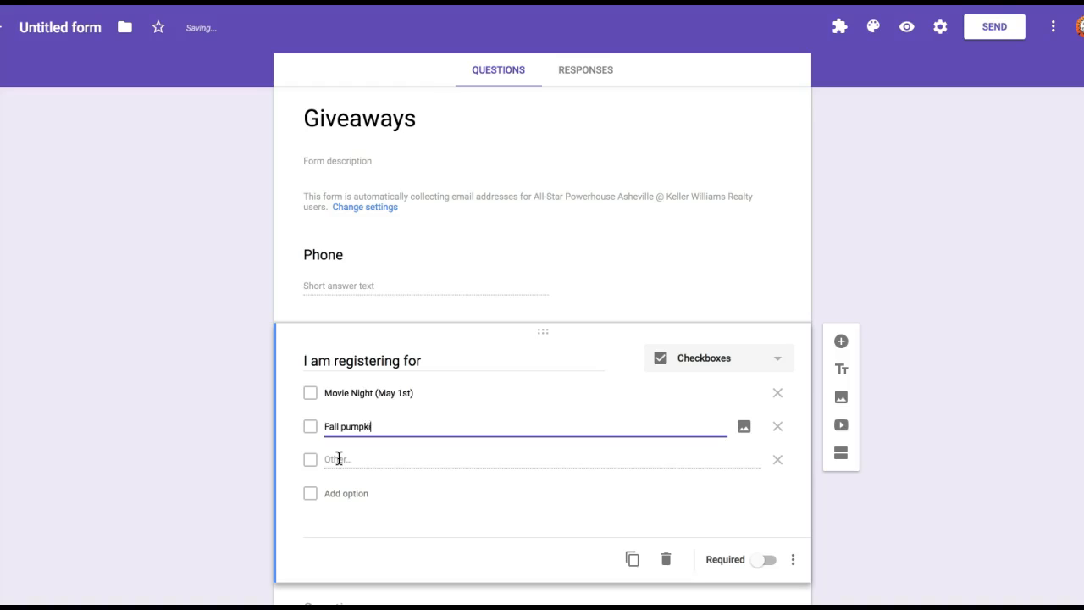
key(BackSpace)
key(BackSpace)
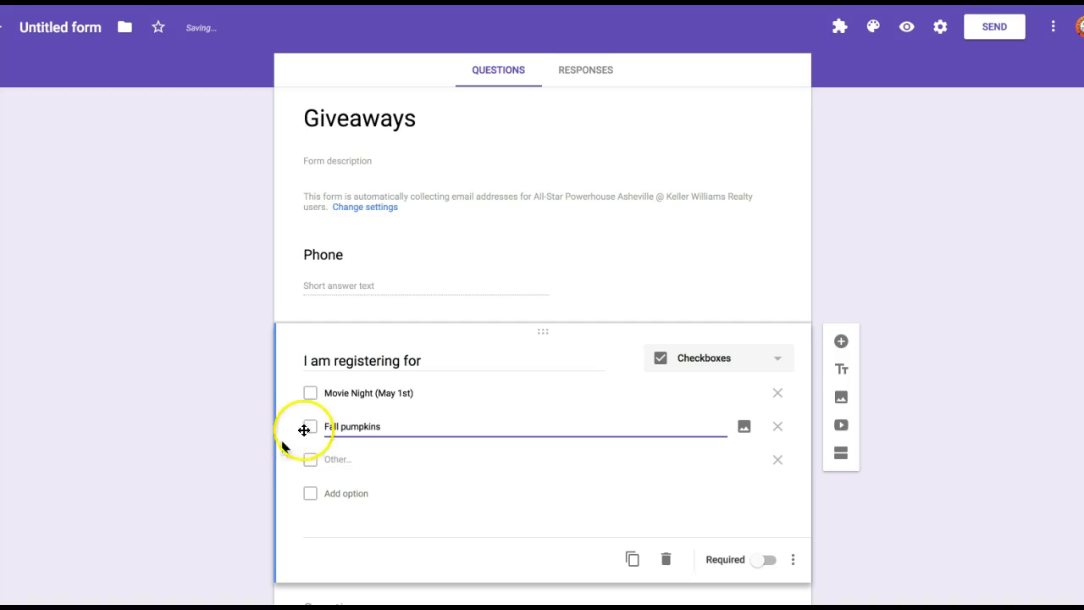
click(314, 426)
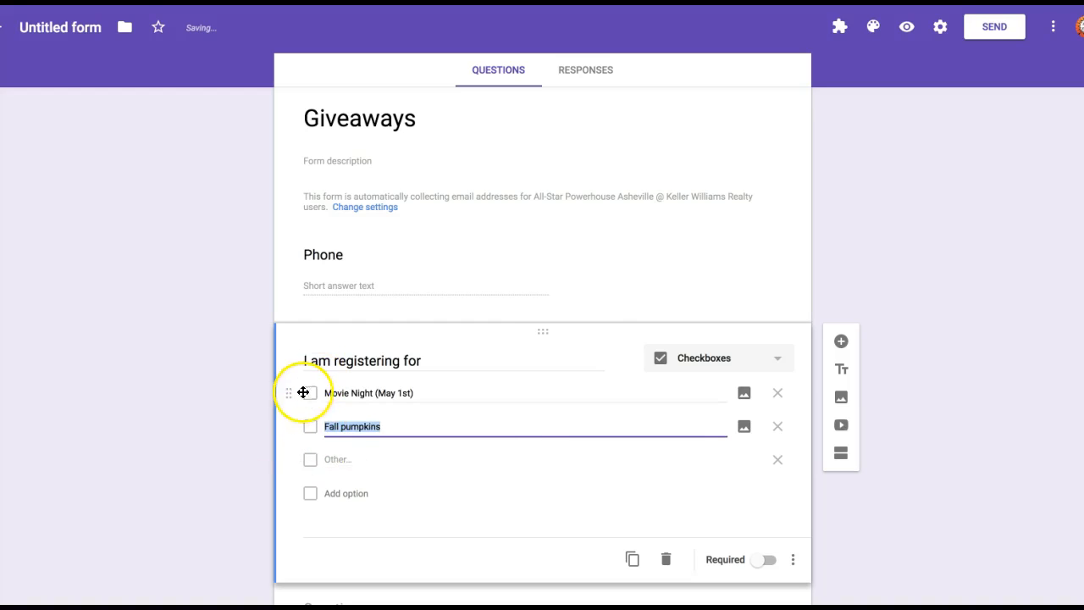
click(305, 394)
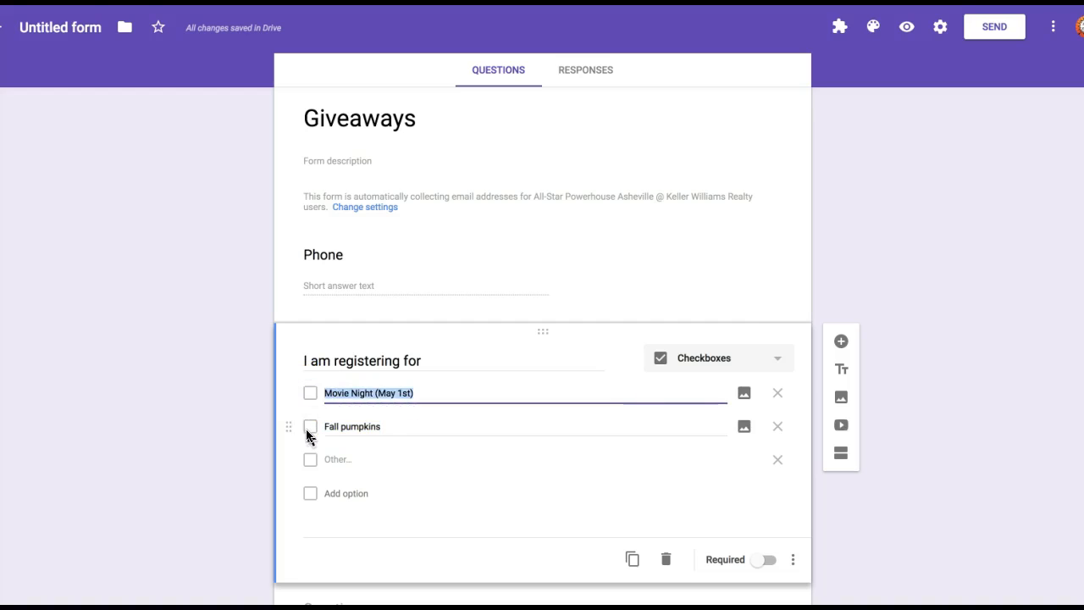
click(308, 430)
click(311, 395)
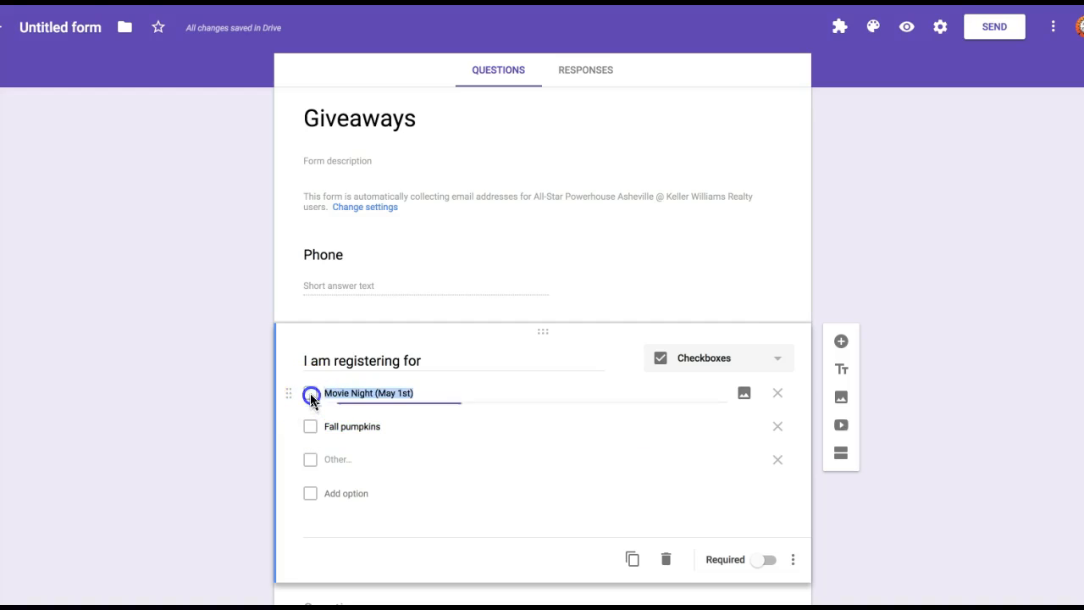
click(310, 426)
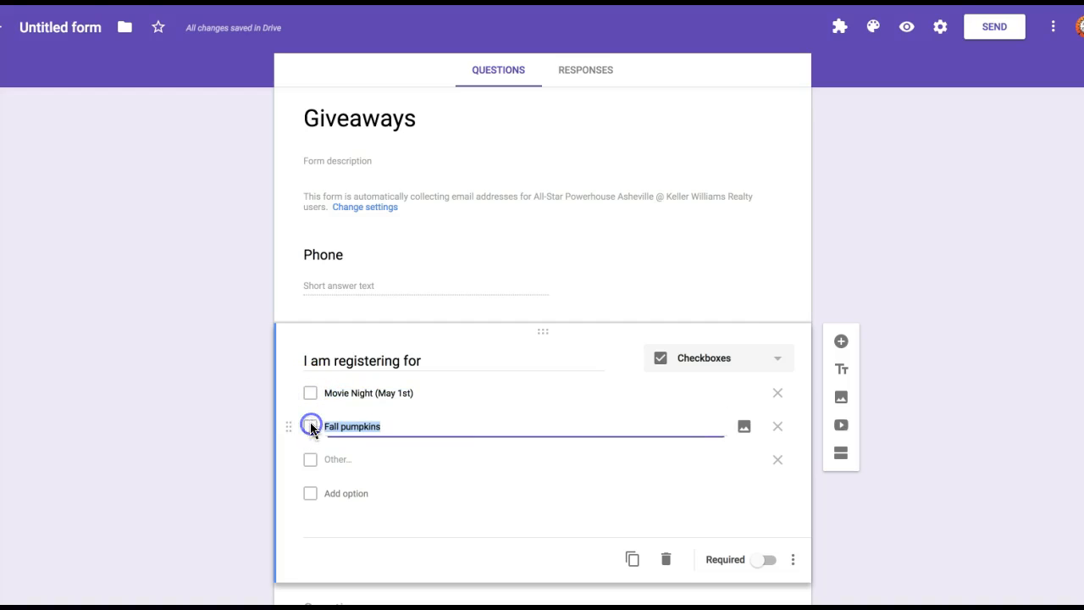
click(430, 363)
click(430, 363)
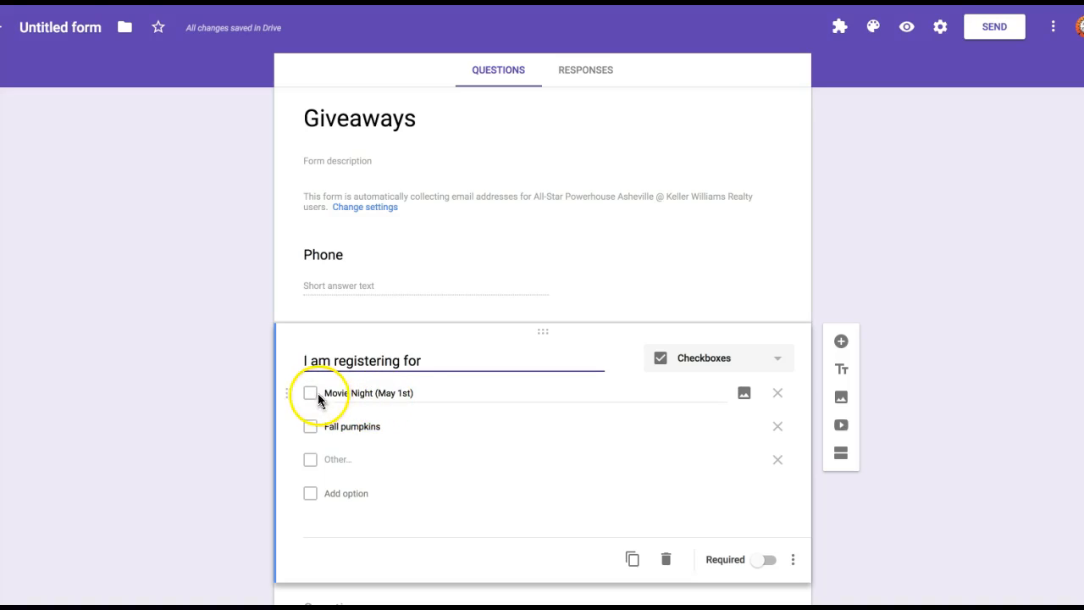
Change the "I am registering for" question type to Multiple choice
click(767, 365)
click(743, 340)
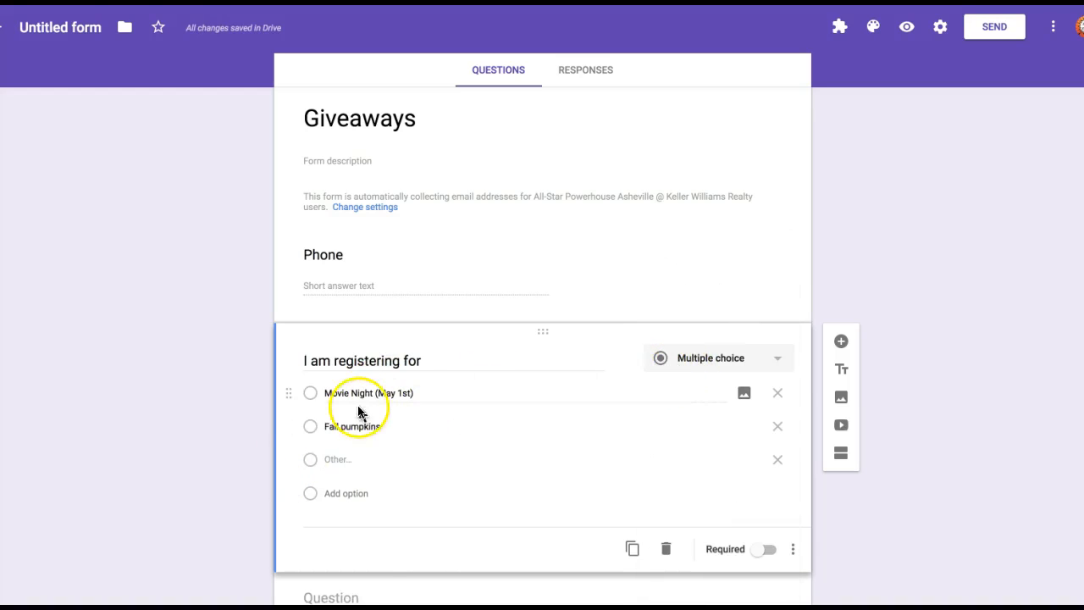
click(311, 398)
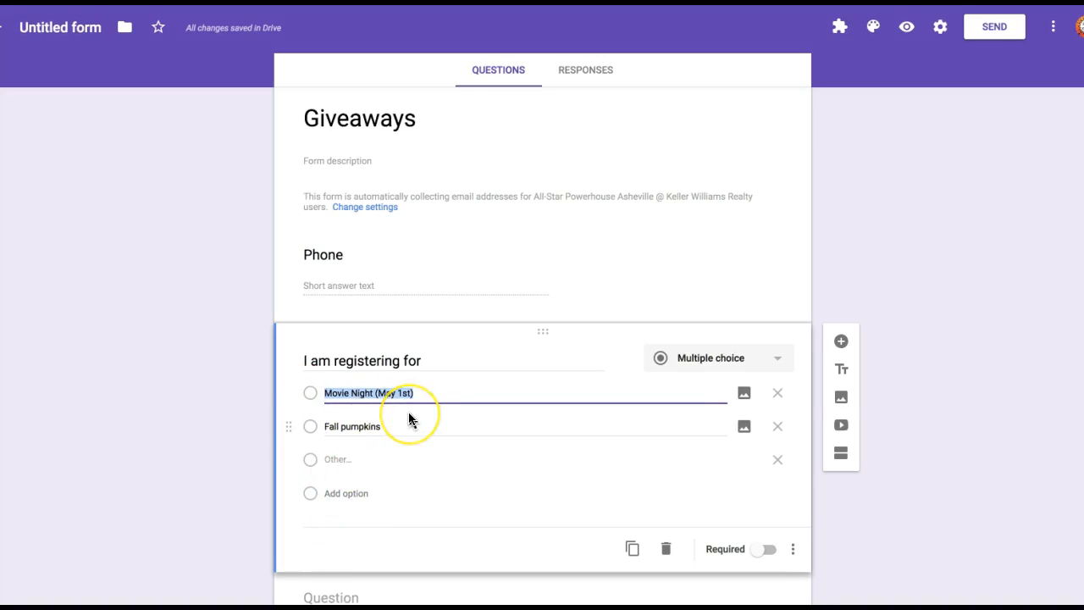
scroll(409, 419, down, 1)
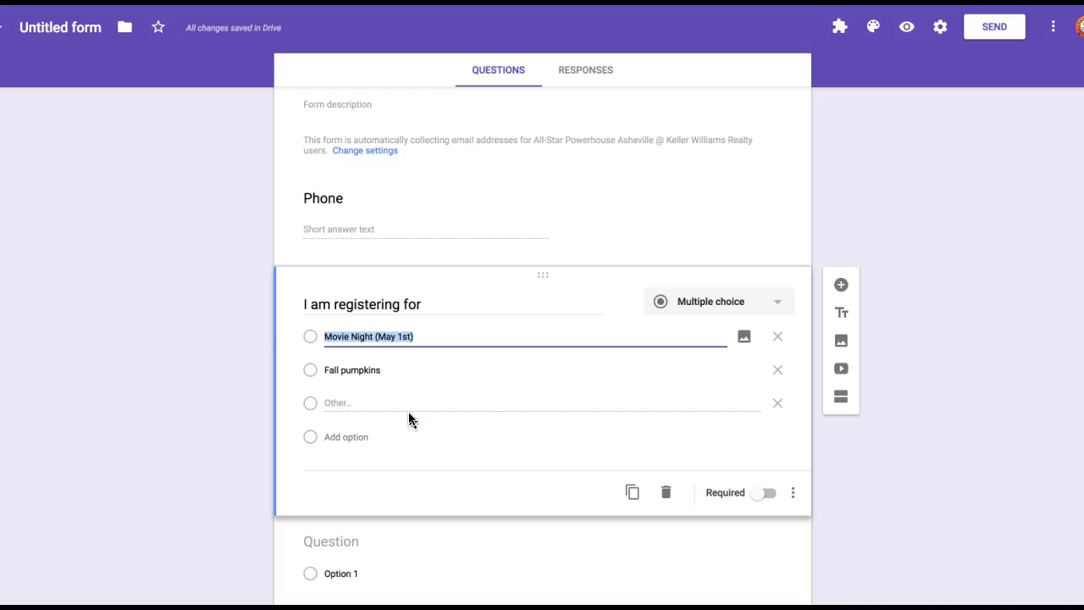
Name the untitled form file "Giveaways" and enter "djfdl" as the form description
scroll(410, 419, up, 1)
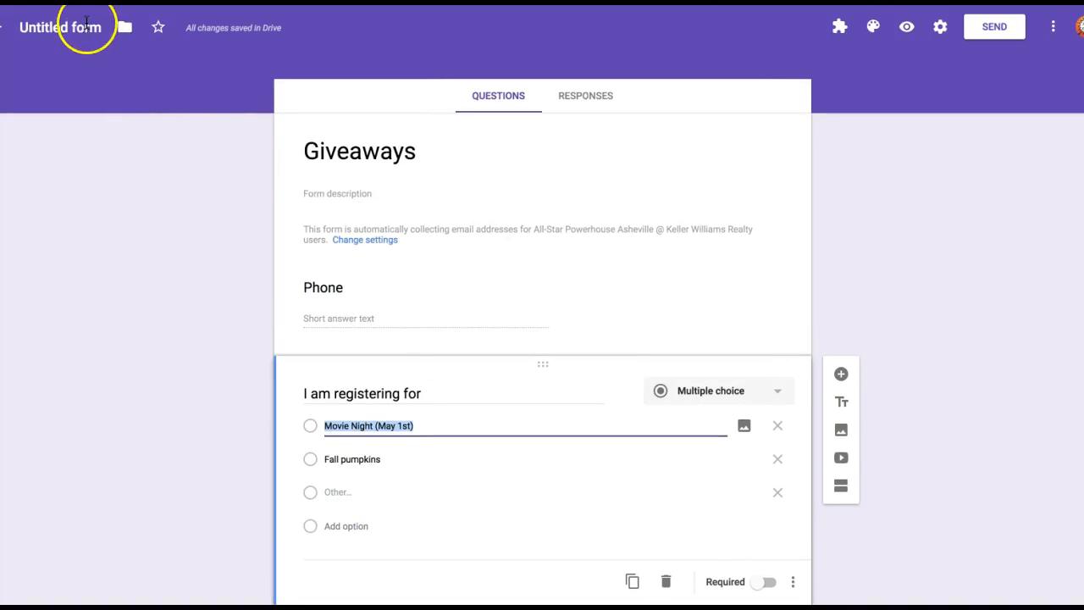
click(86, 26)
double_click(364, 166)
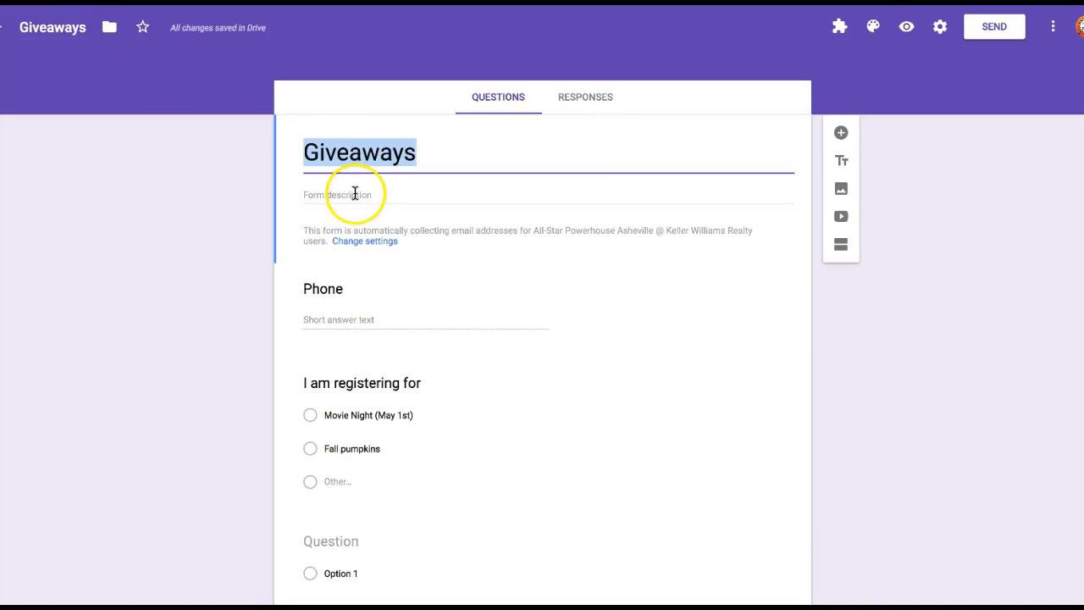
click(354, 194)
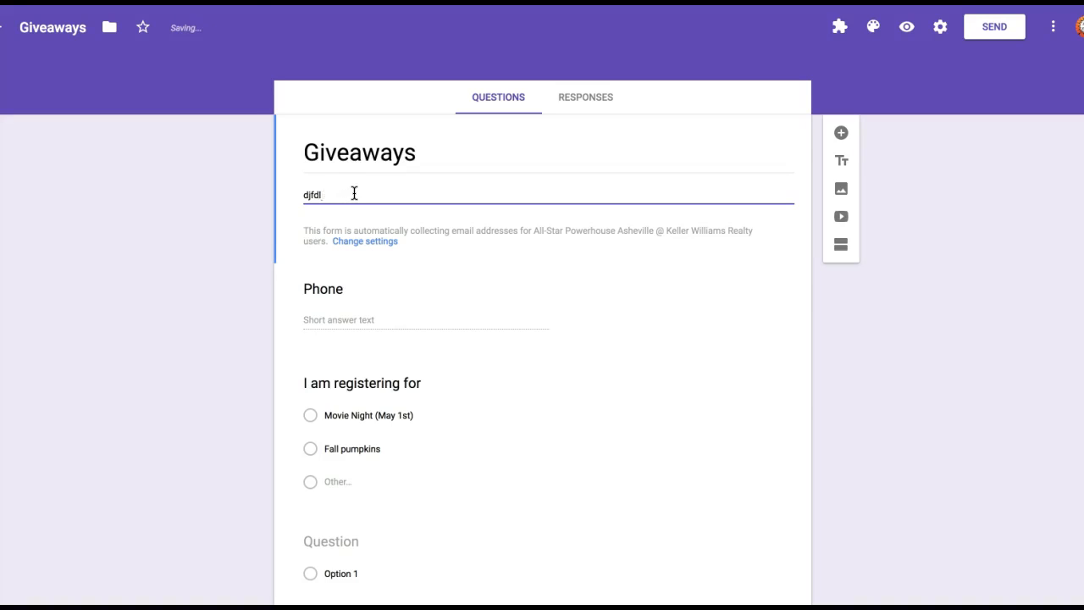
Switch to the "Register to win: My Team Giveaways" form and look through its questions
click(419, 92)
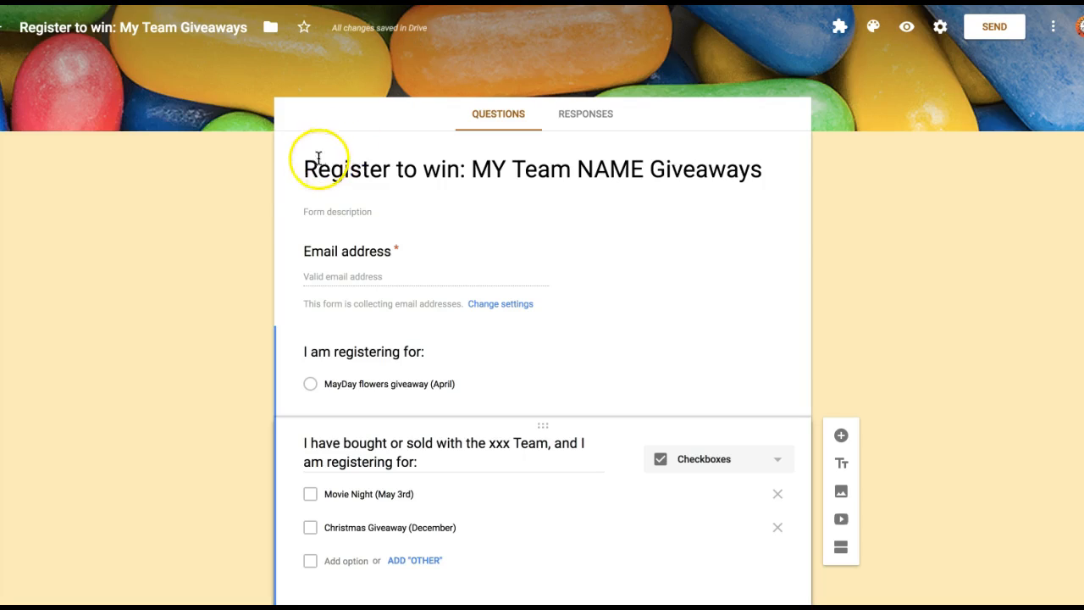
scroll(300, 185, down, 6)
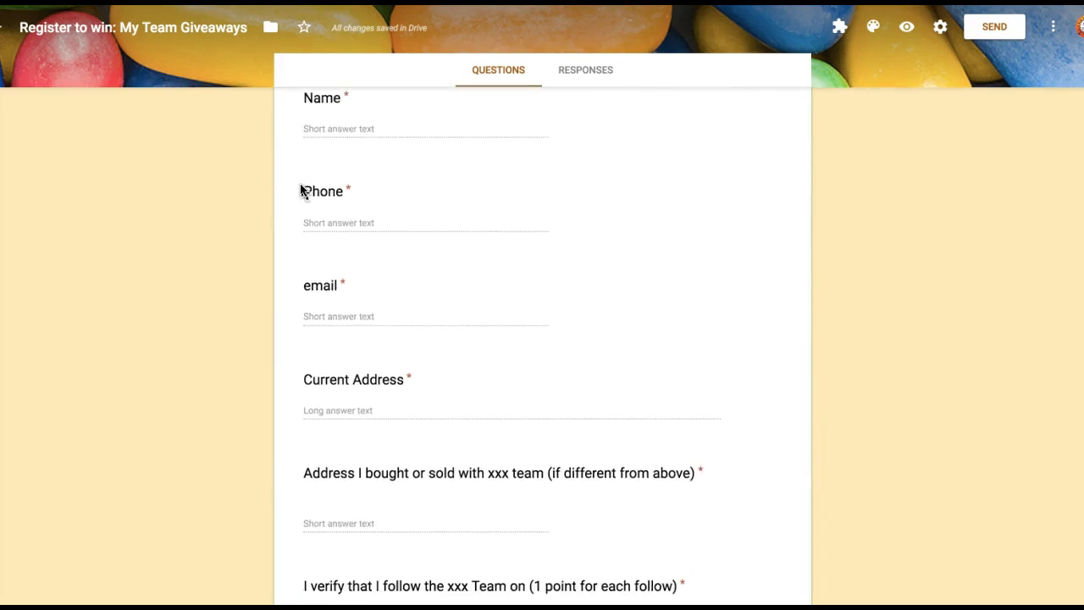
scroll(301, 185, up, 7)
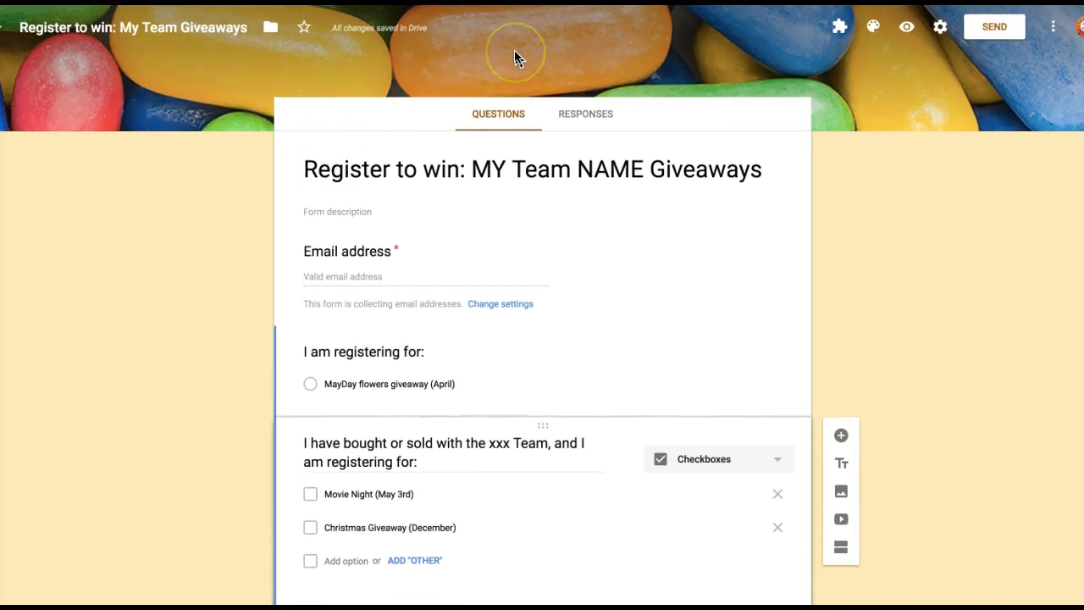
Try the pink theme color on the form
click(872, 32)
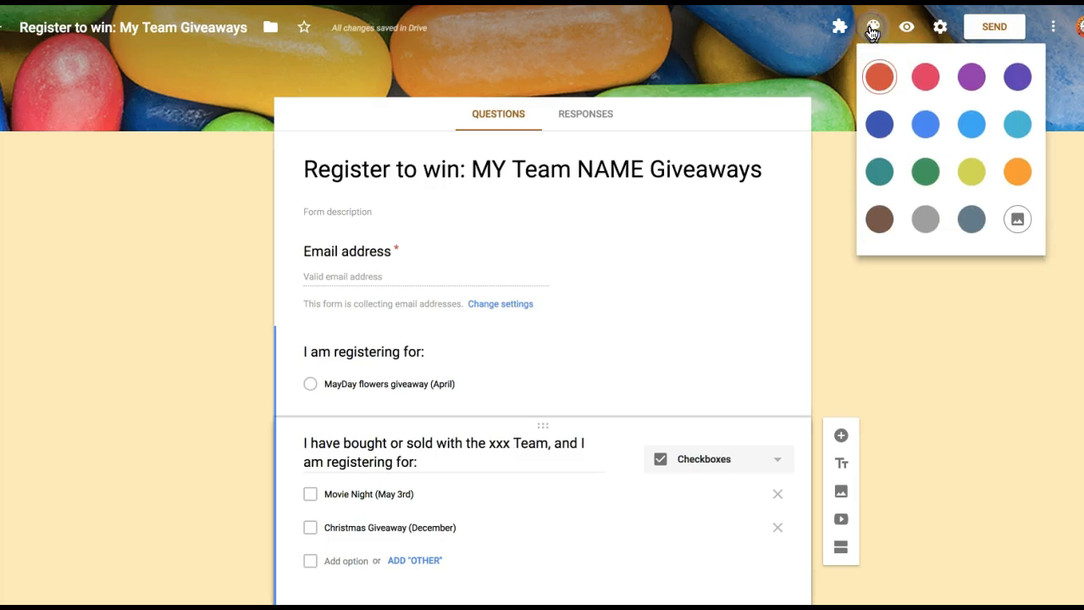
click(927, 79)
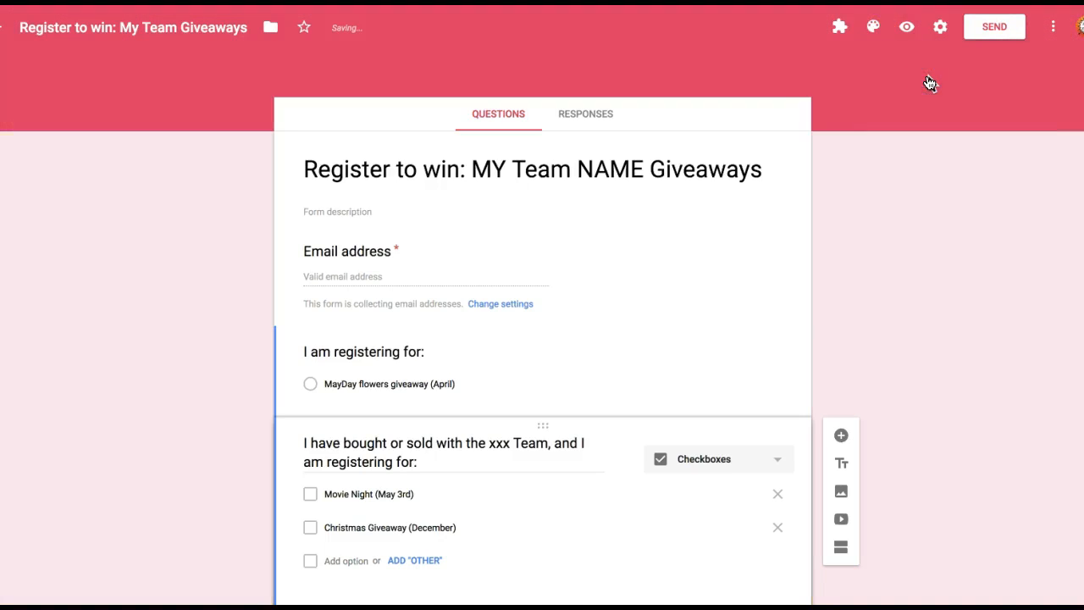
Apply the colorful candy image from the Work and School themes as the form's header
click(874, 31)
click(961, 209)
click(1017, 220)
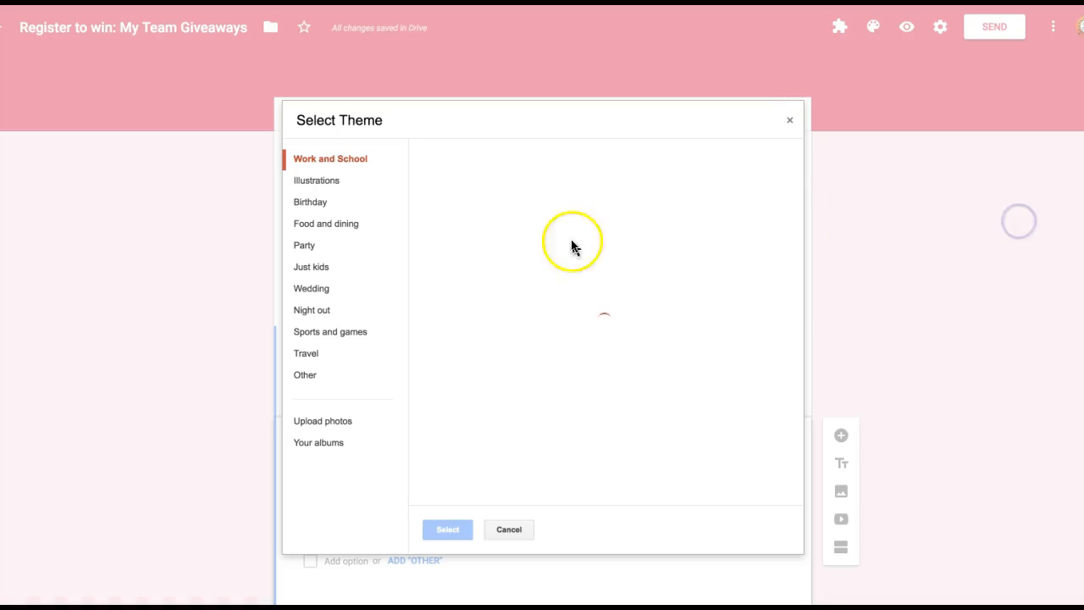
click(505, 415)
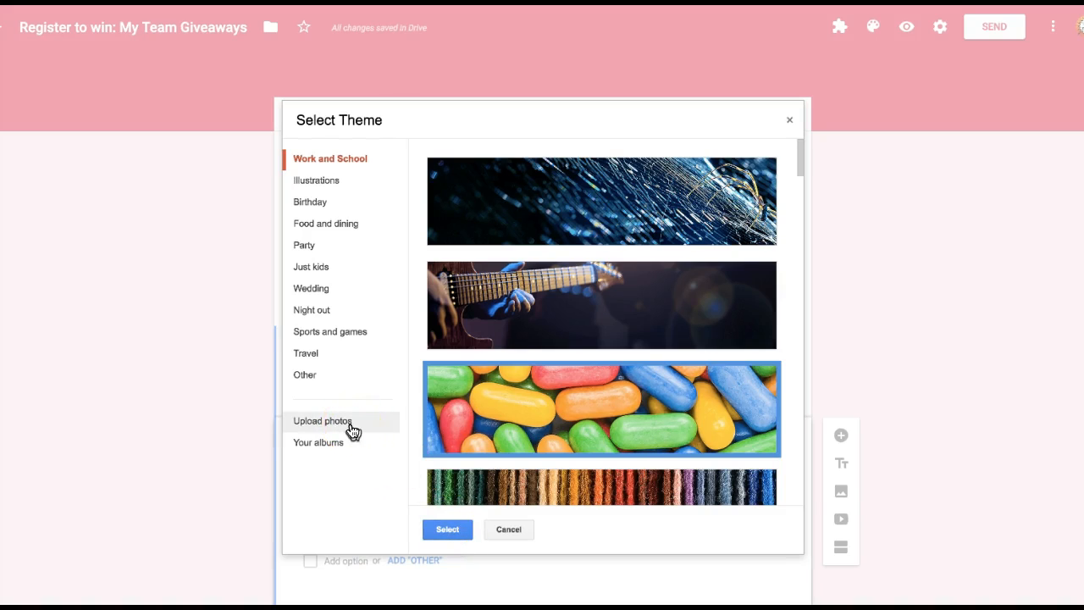
click(449, 527)
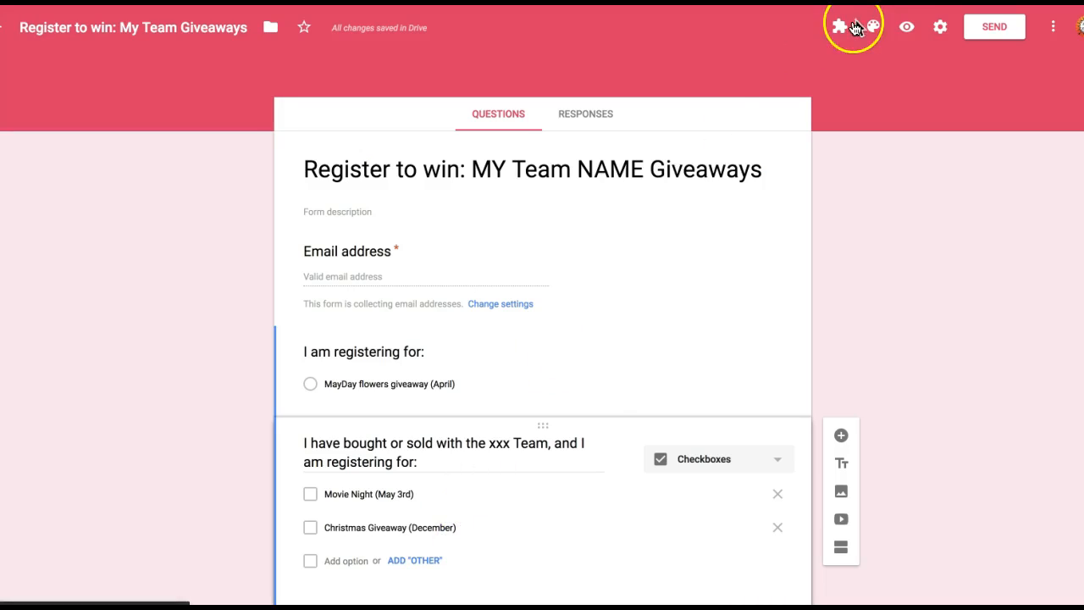
scroll(900, 241, down, 10)
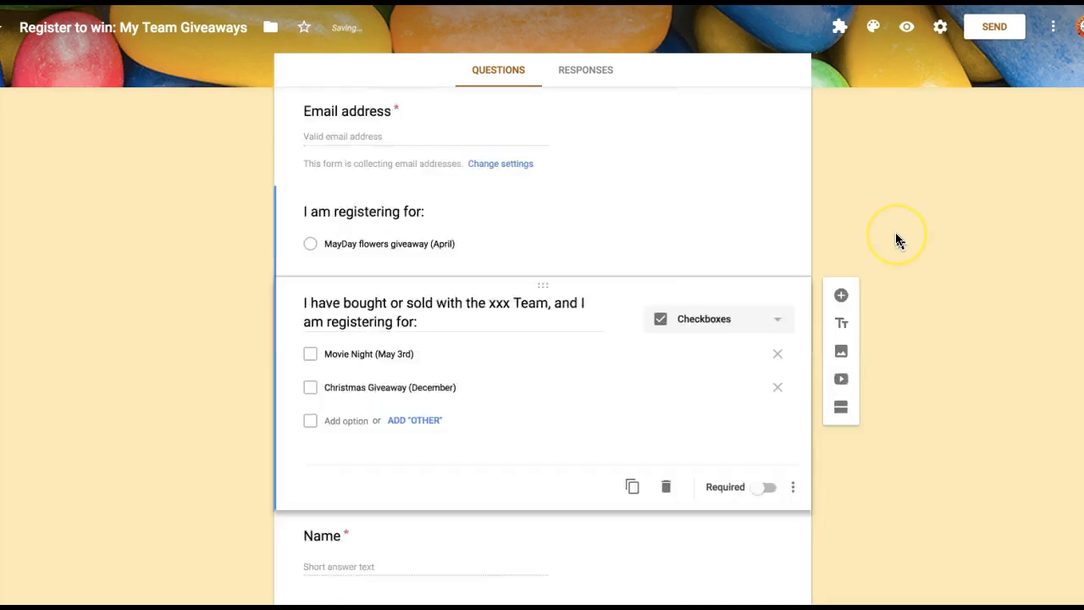
scroll(900, 241, up, 10)
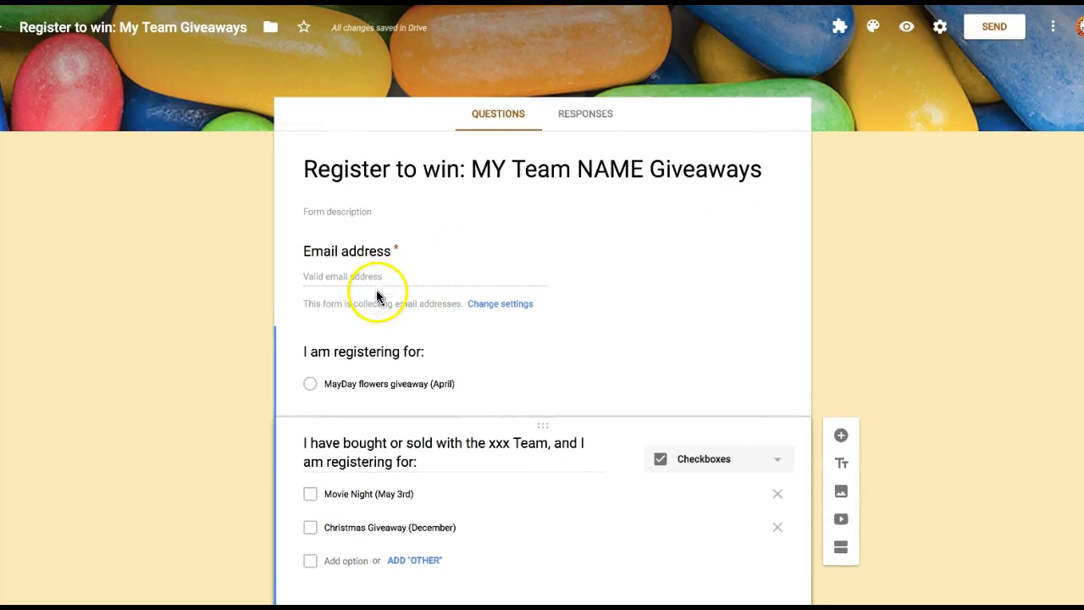
click(369, 281)
click(369, 283)
click(366, 386)
scroll(366, 384, down, 1)
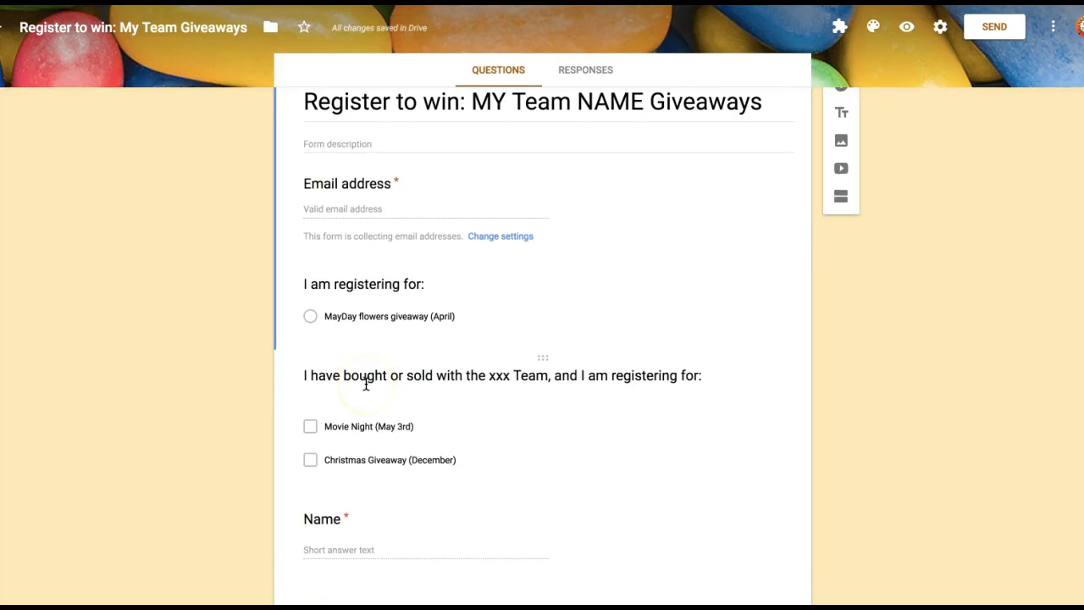
scroll(366, 384, up, 1)
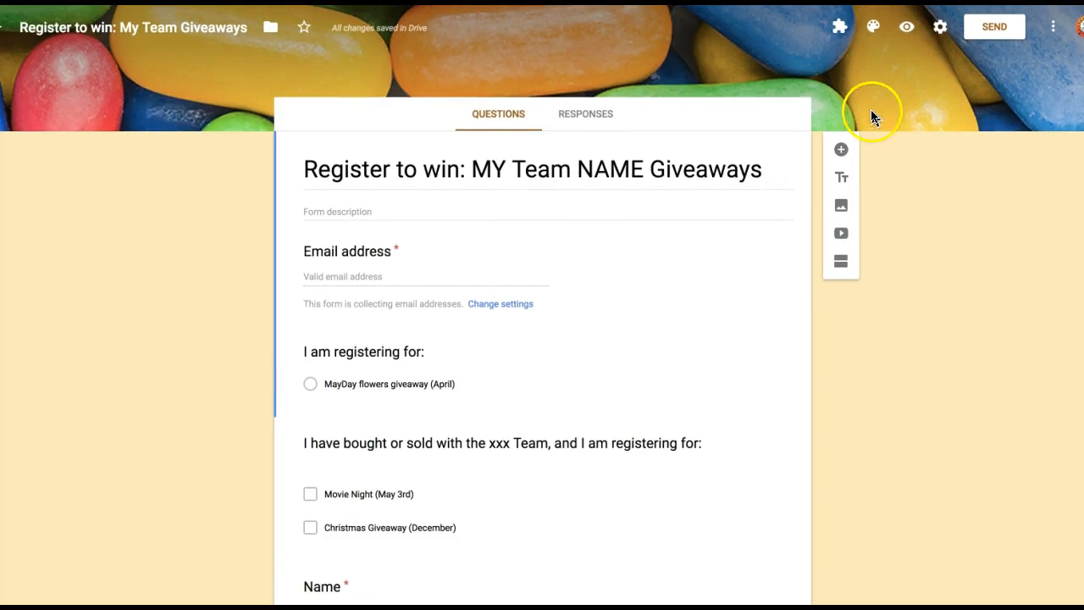
click(1054, 30)
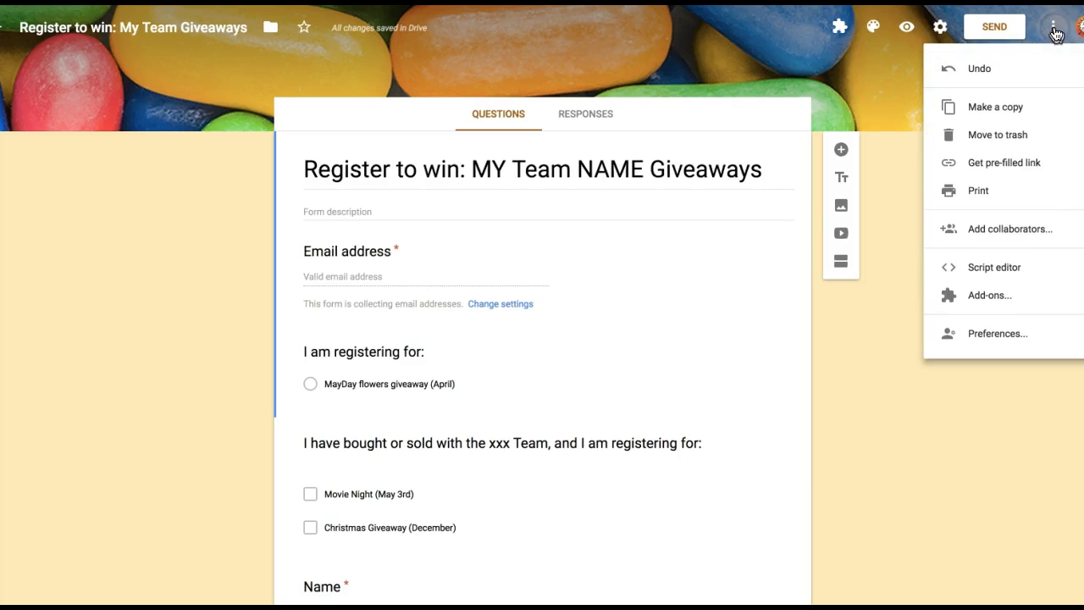
click(886, 274)
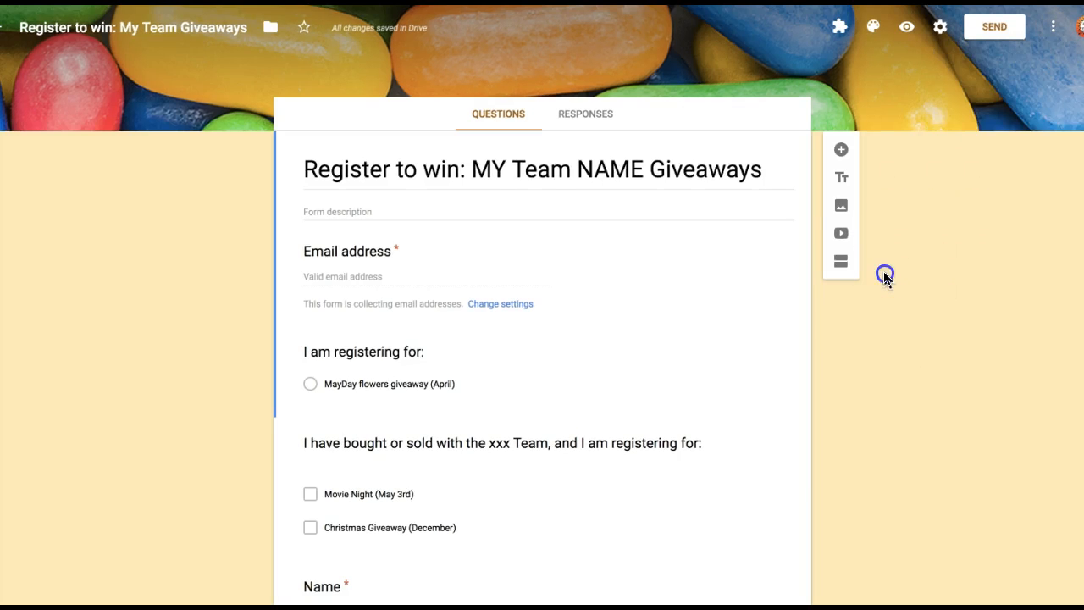
Examine the two giveaway registration questions and the settings of the Name question
click(506, 452)
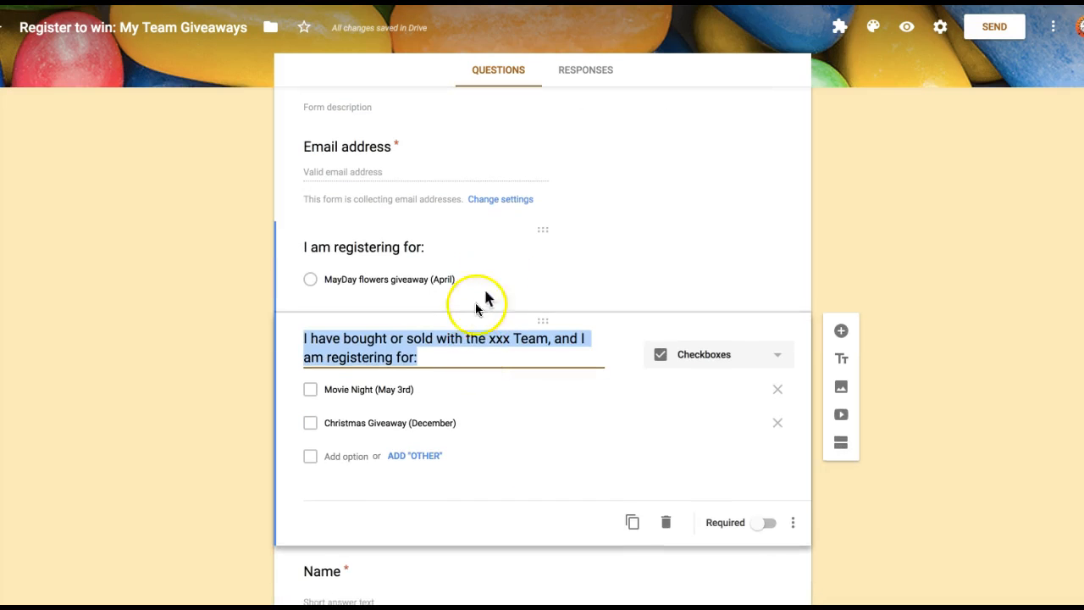
click(456, 283)
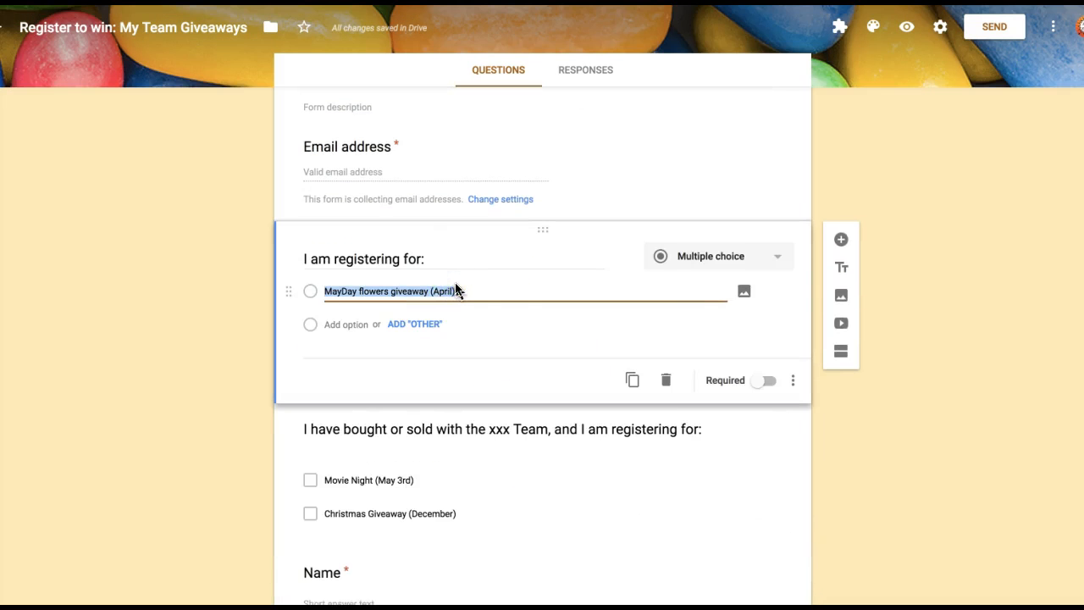
scroll(456, 290, down, 5)
click(410, 325)
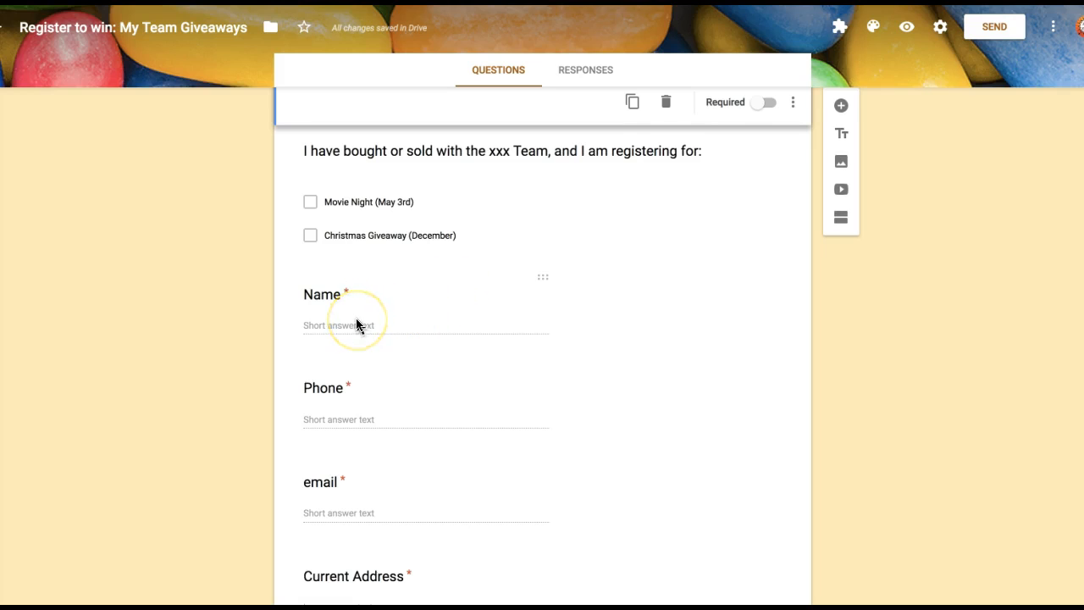
click(350, 291)
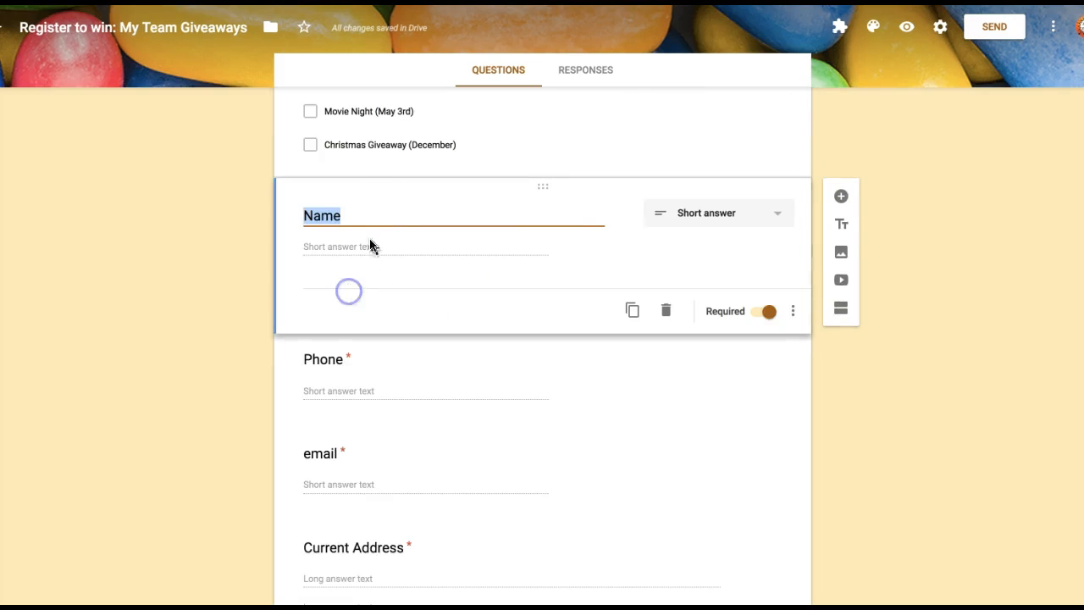
click(239, 299)
click(228, 447)
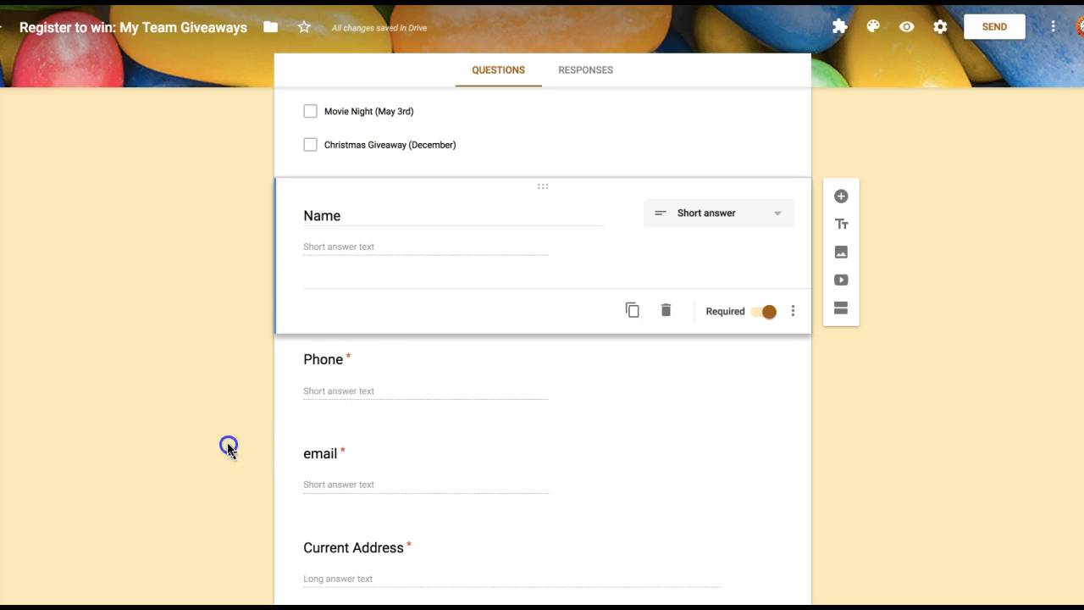
Turn the Required setting of the Phone question off and back on
click(351, 359)
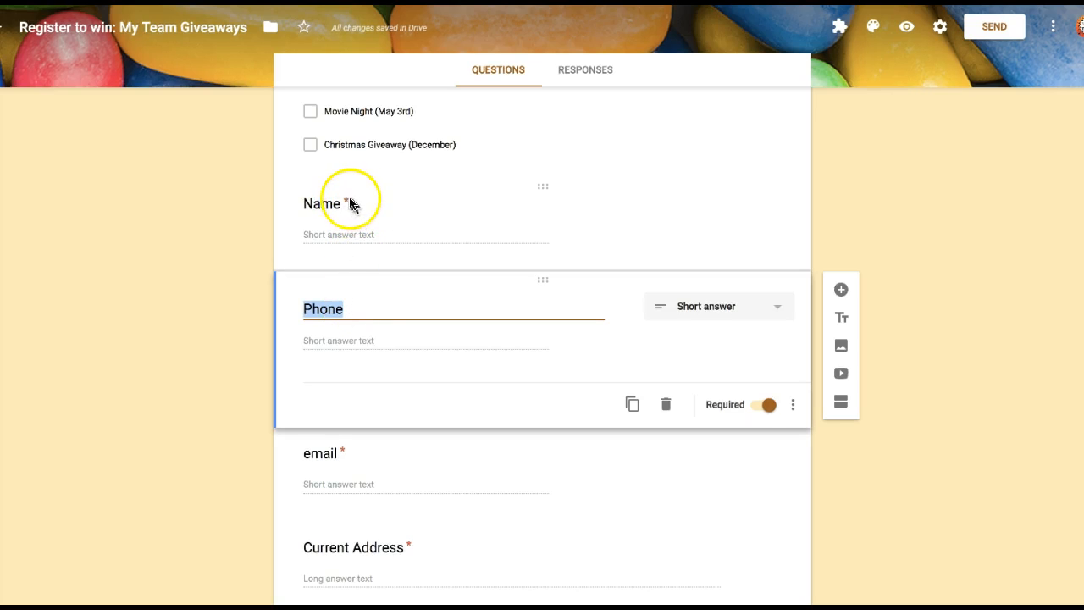
click(769, 406)
click(758, 407)
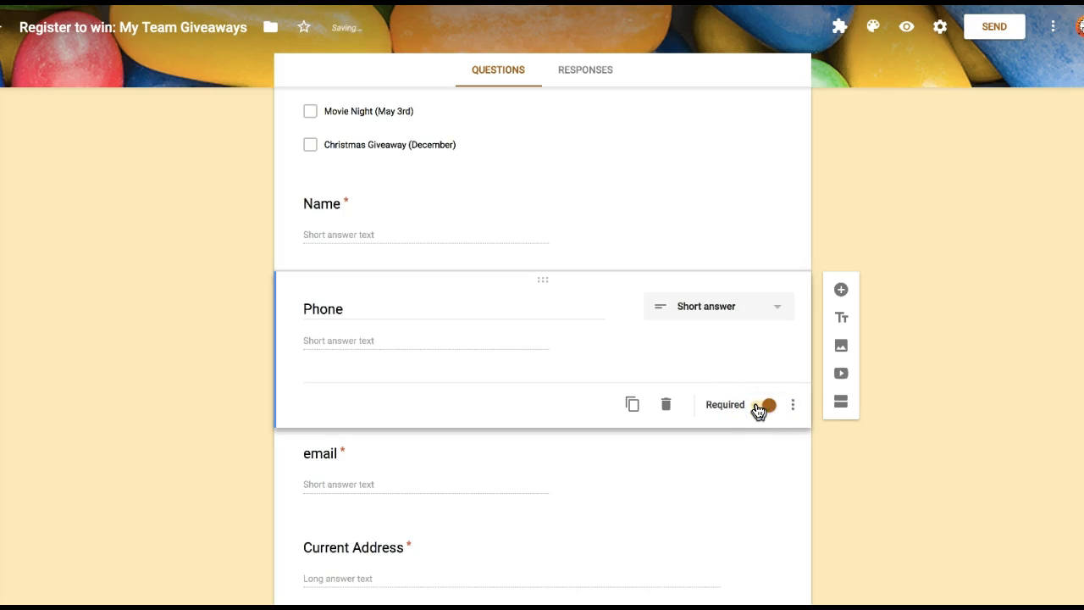
Examine the form's opening questions and the MayDay flowers option of the "I am registering for:" question
click(632, 405)
scroll(358, 314, down, 1)
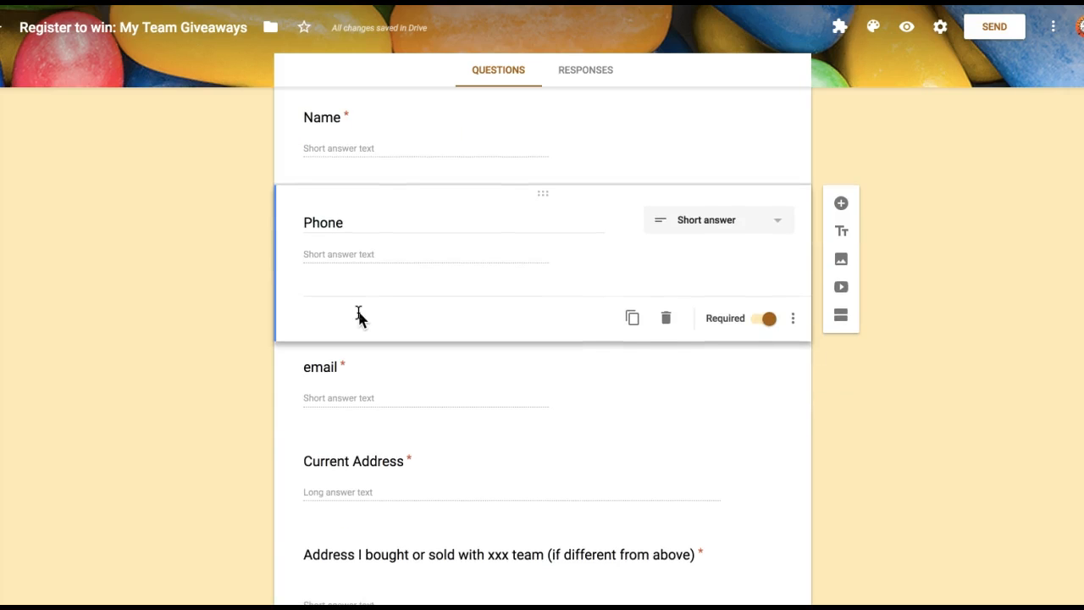
scroll(358, 313, up, 2)
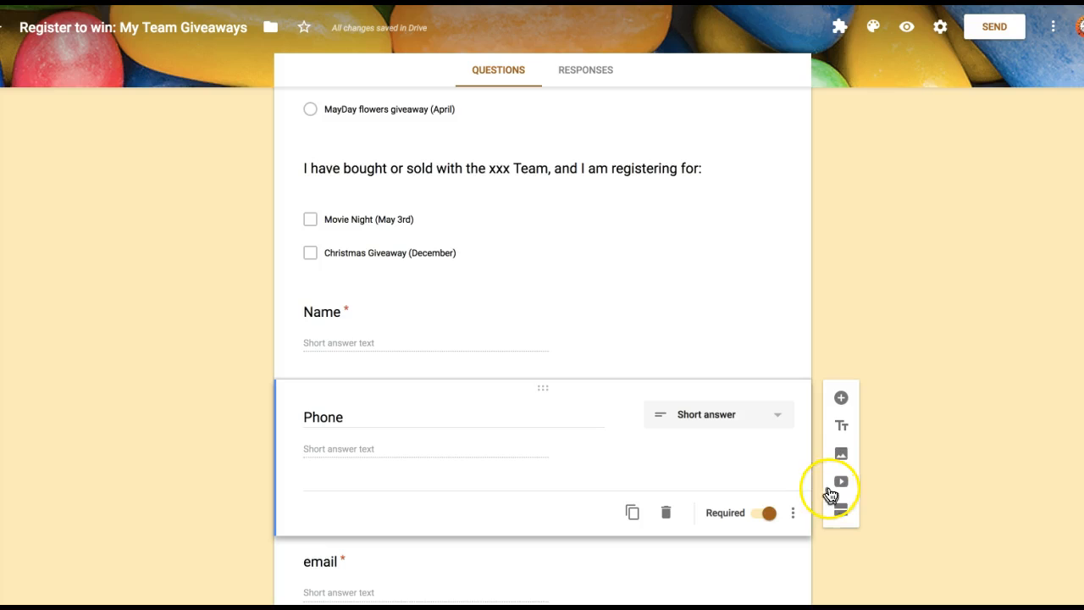
scroll(582, 246, up, 3)
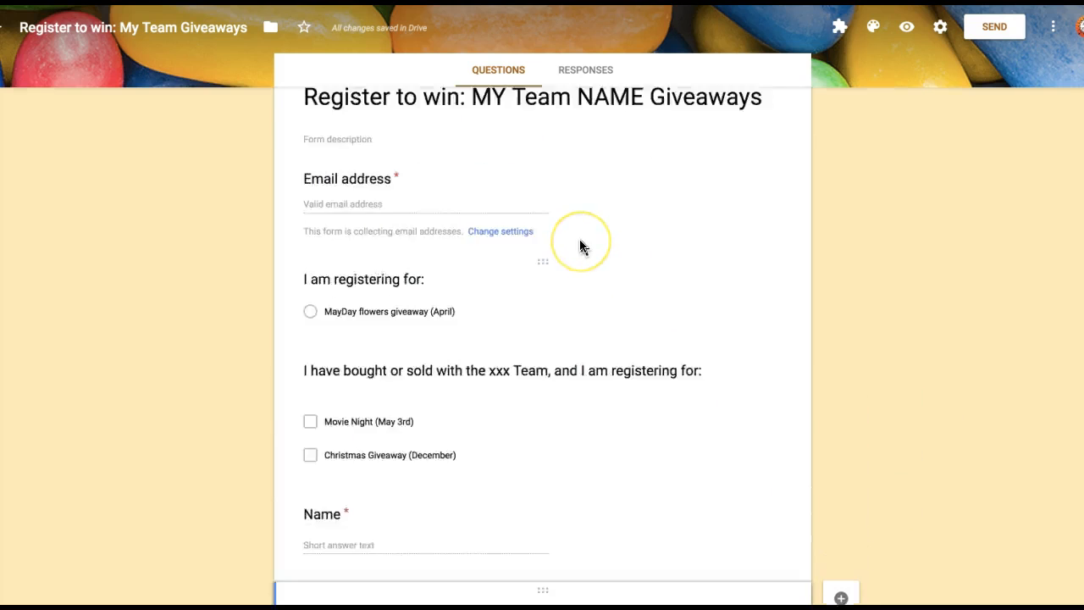
scroll(582, 246, down, 2)
click(310, 228)
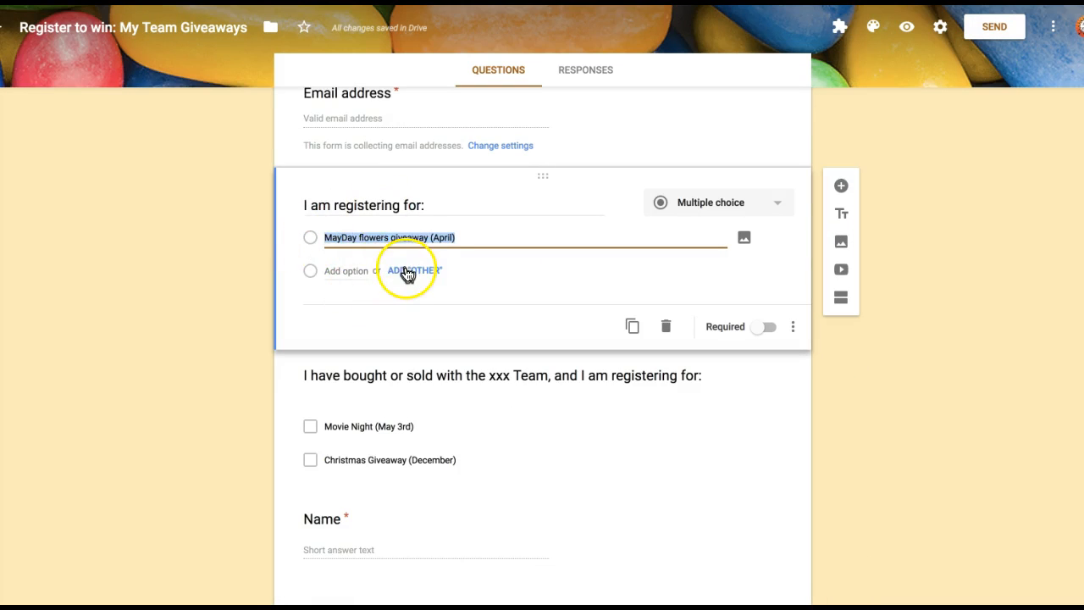
click(212, 304)
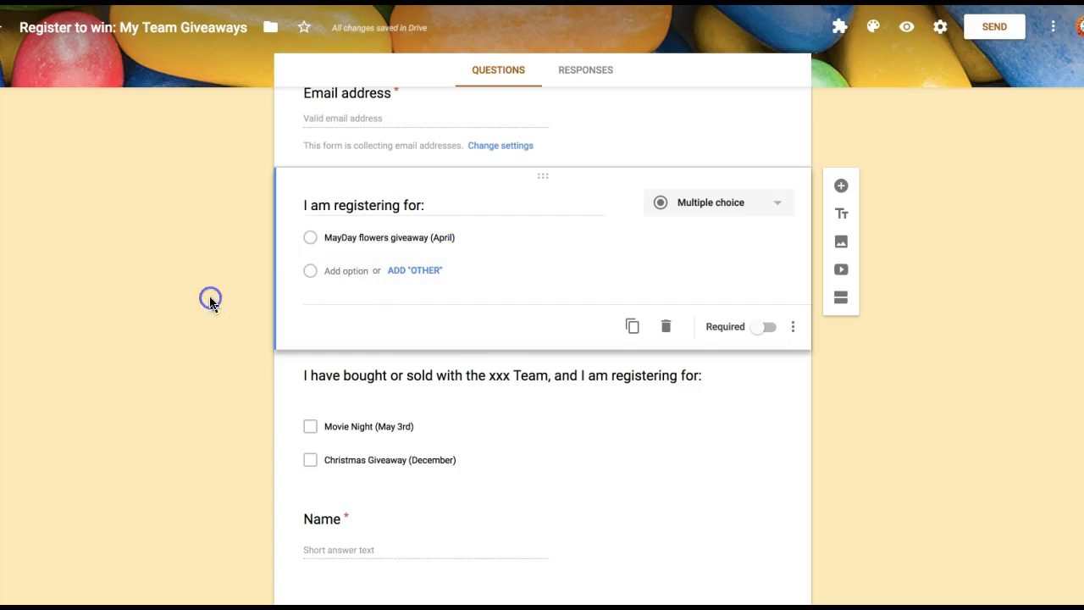
Examine the Movie Night and Christmas Giveaway checkbox options in the question for people who bought or sold with the team
scroll(211, 304, down, 3)
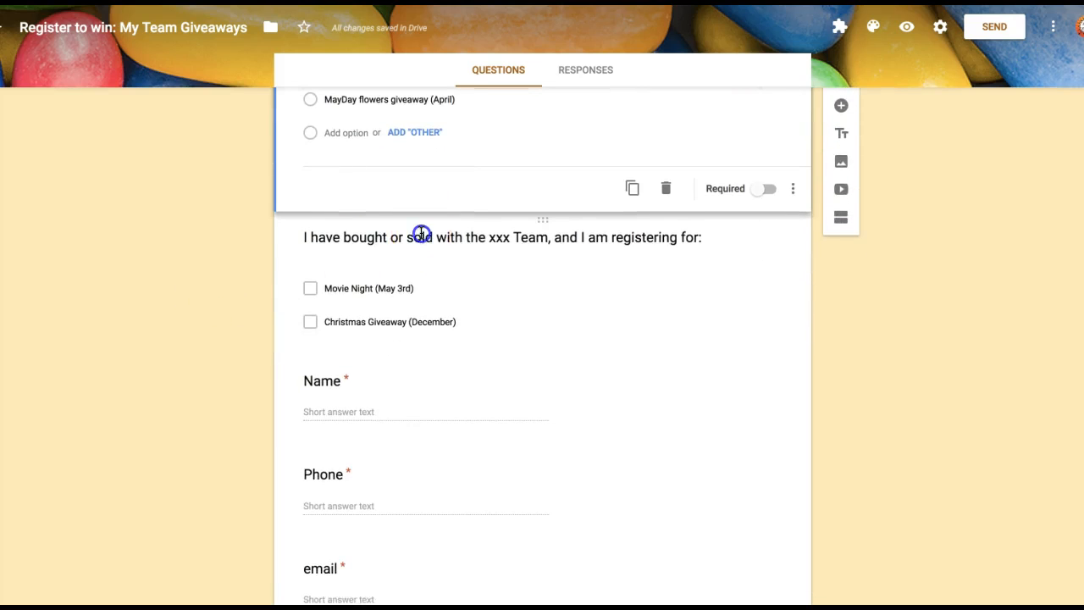
click(421, 234)
click(421, 234)
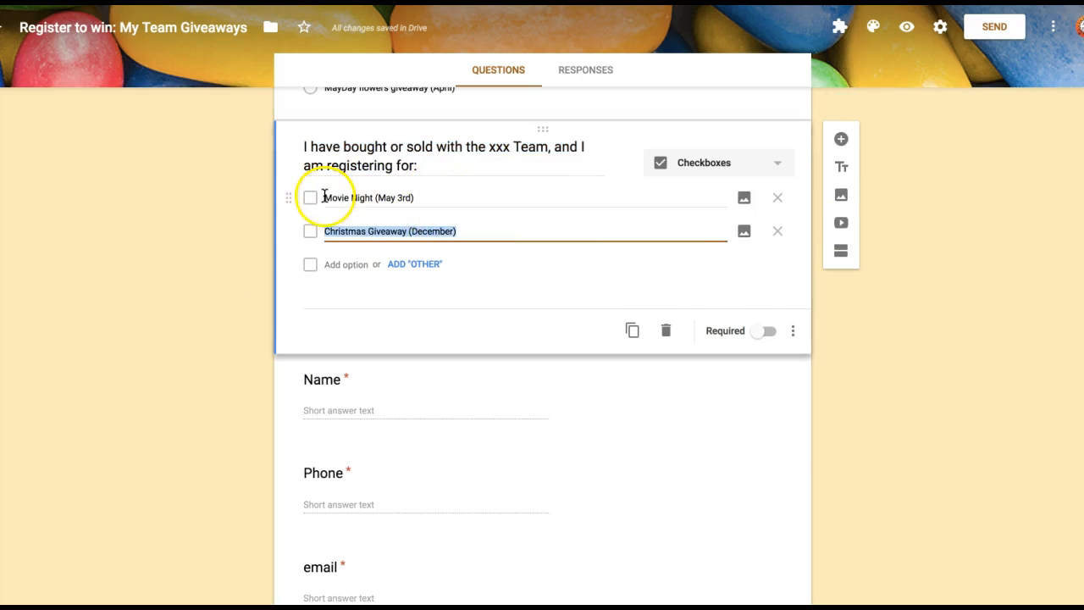
click(242, 214)
scroll(274, 237, up, 1)
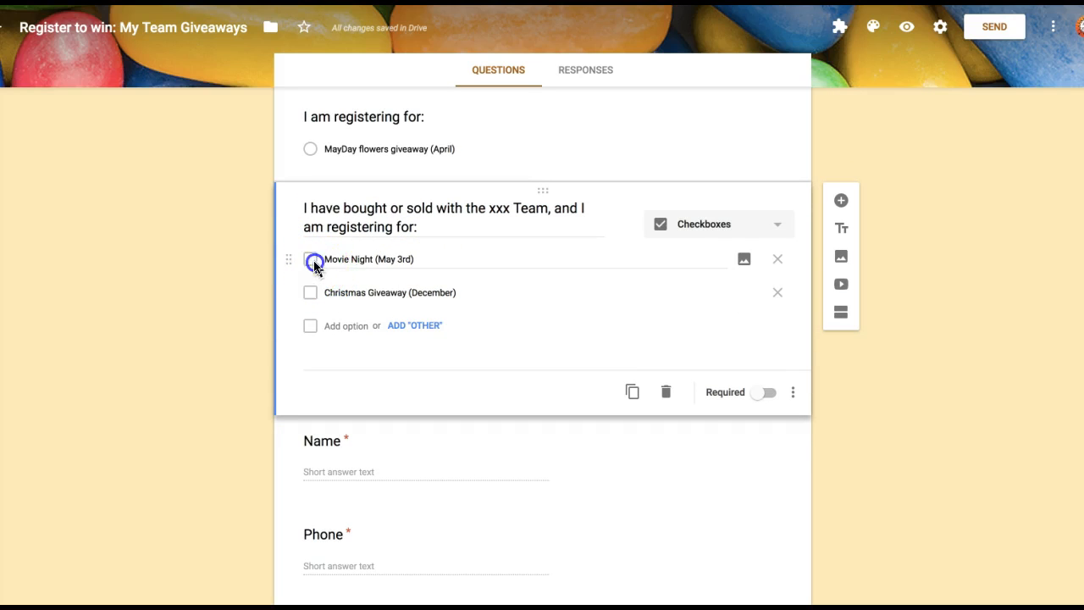
click(313, 265)
click(311, 303)
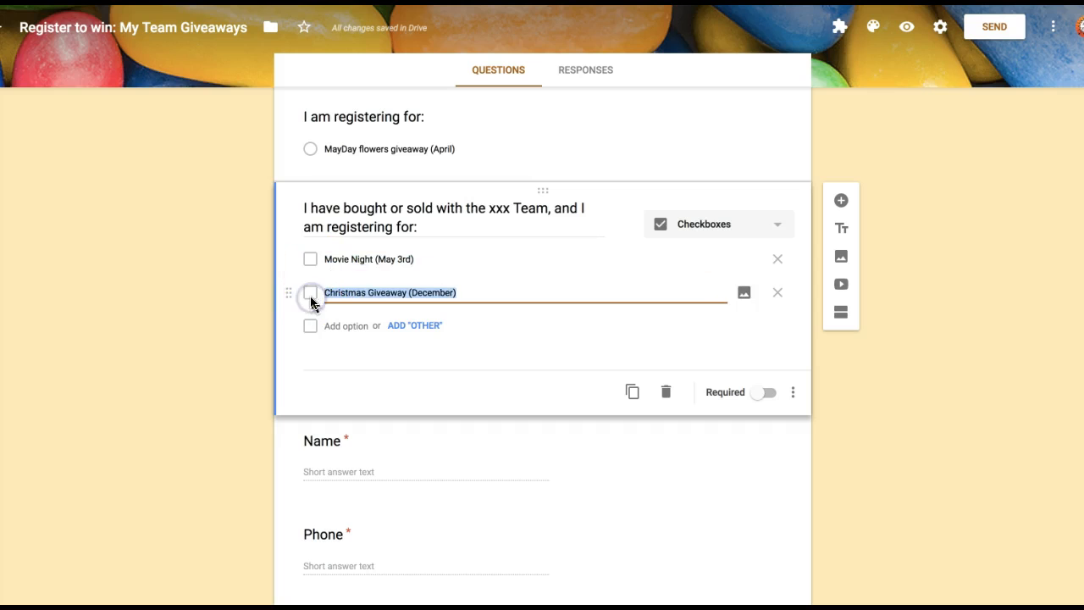
click(202, 329)
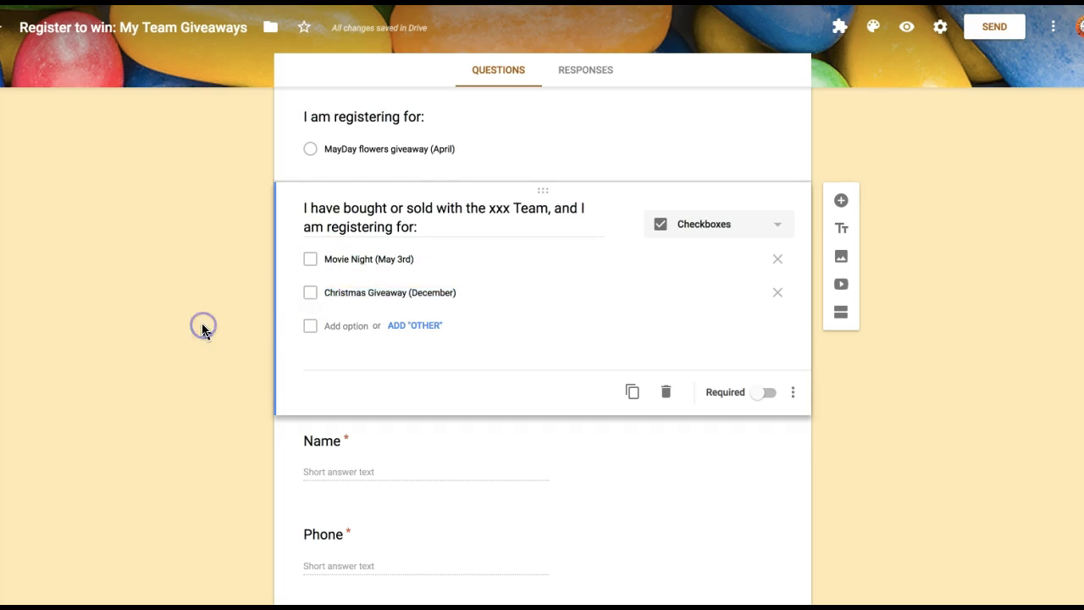
Examine the Current Address question and the question about the address bought or sold with the team
scroll(203, 328, down, 7)
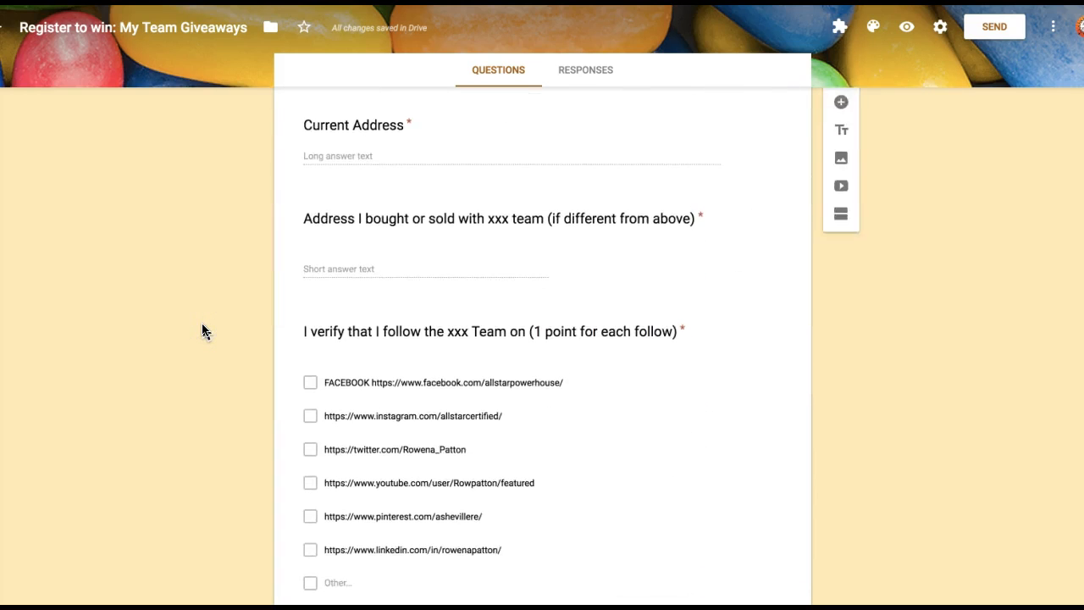
scroll(202, 329, up, 2)
scroll(202, 329, down, 2)
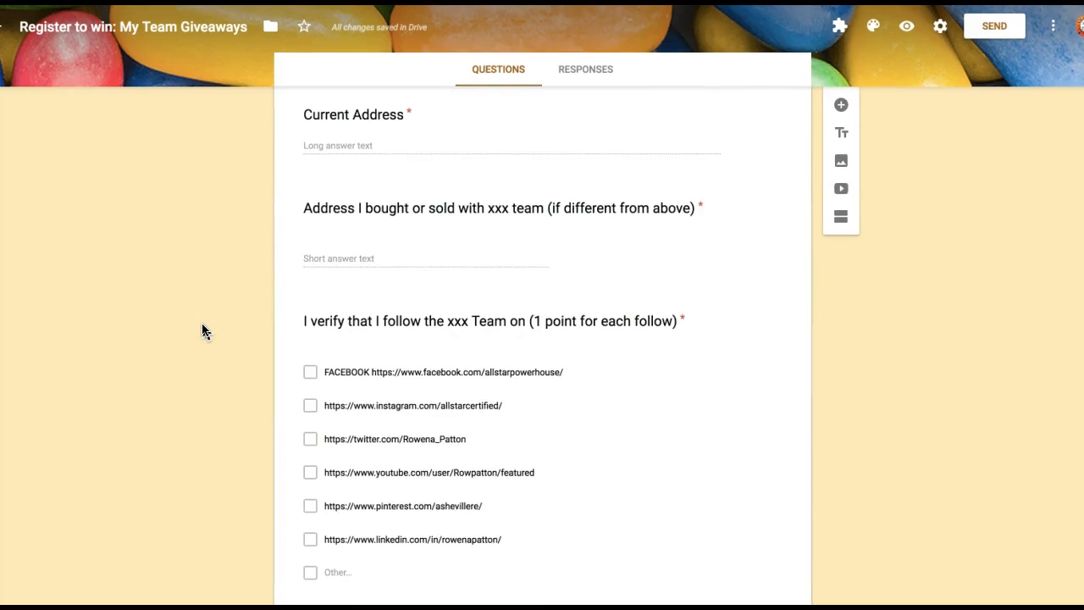
click(373, 209)
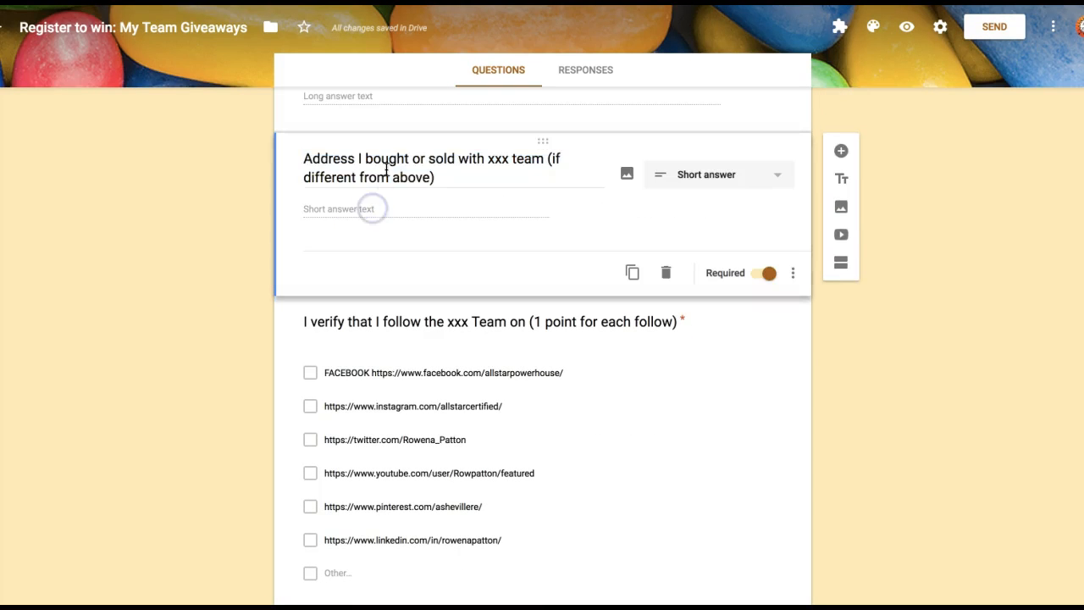
click(387, 170)
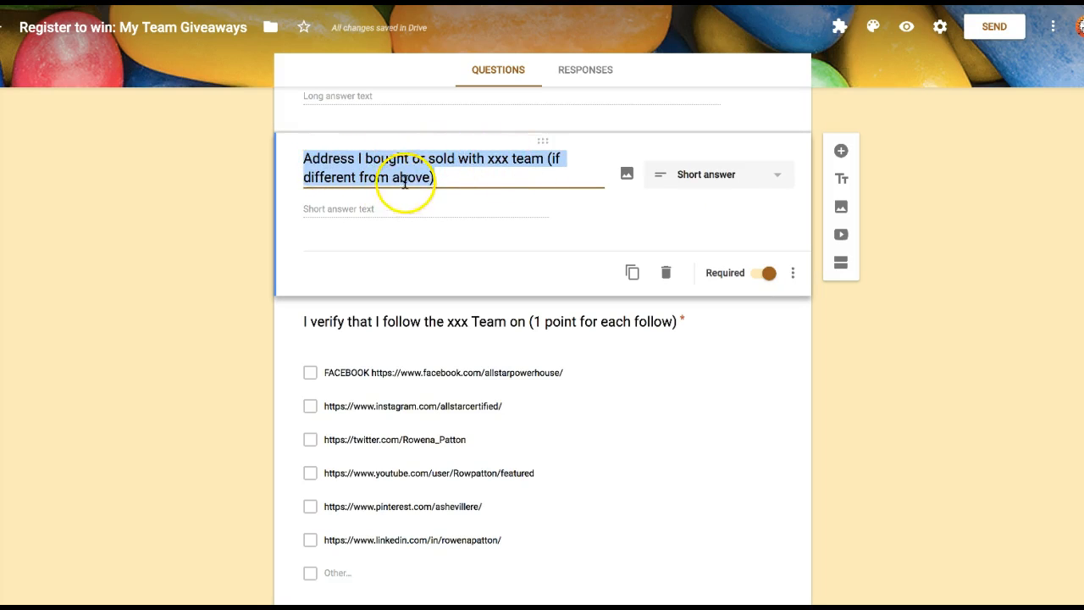
scroll(369, 239, up, 2)
scroll(366, 241, up, 1)
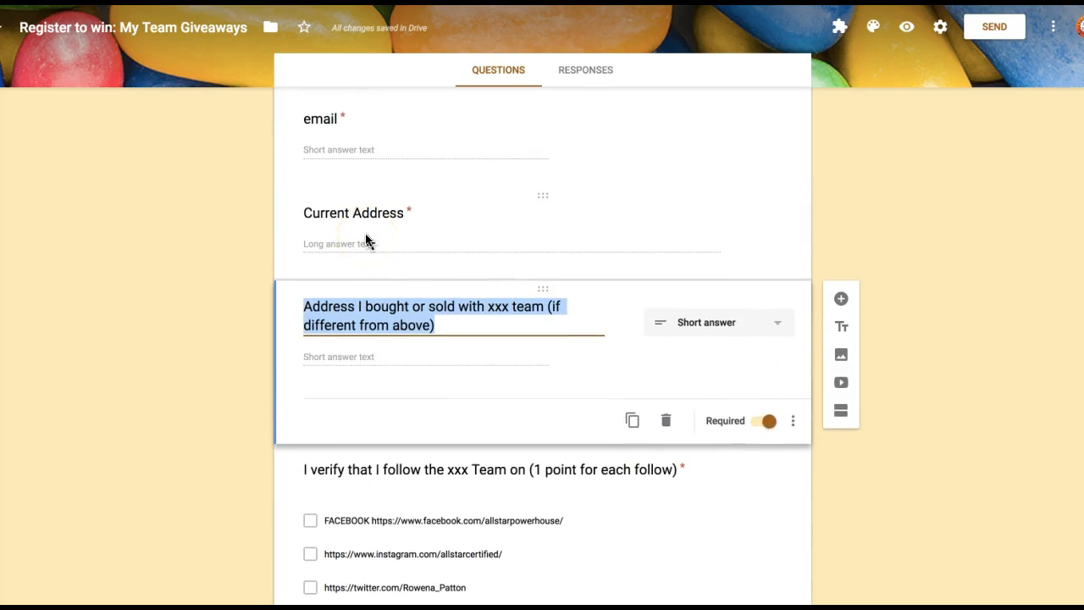
scroll(368, 311, down, 3)
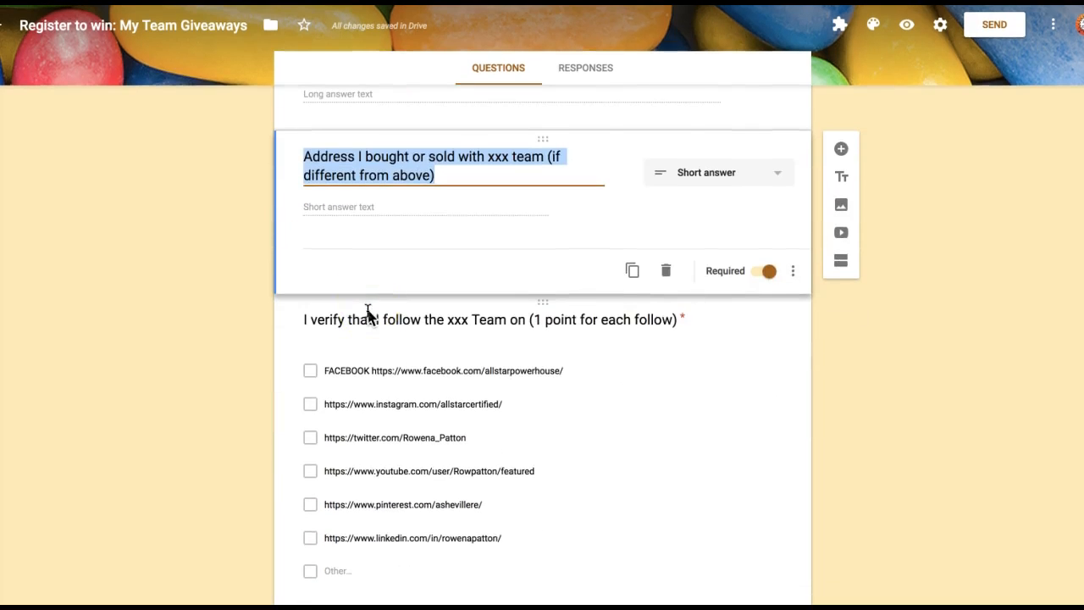
Shorten the title of the social media checkbox question to "I follow the xxx Team on"
click(373, 319)
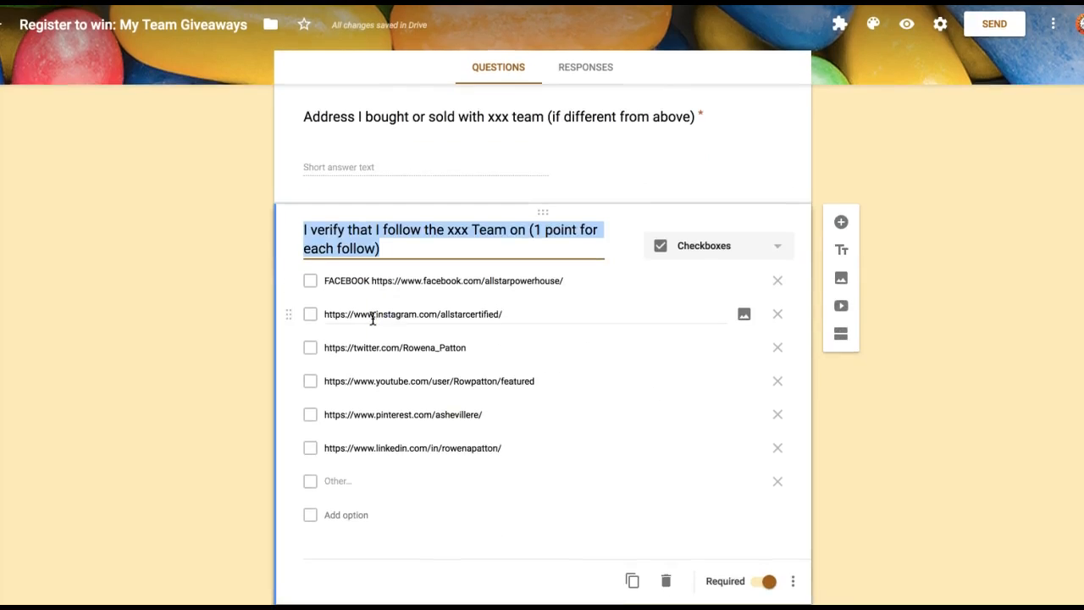
click(524, 233)
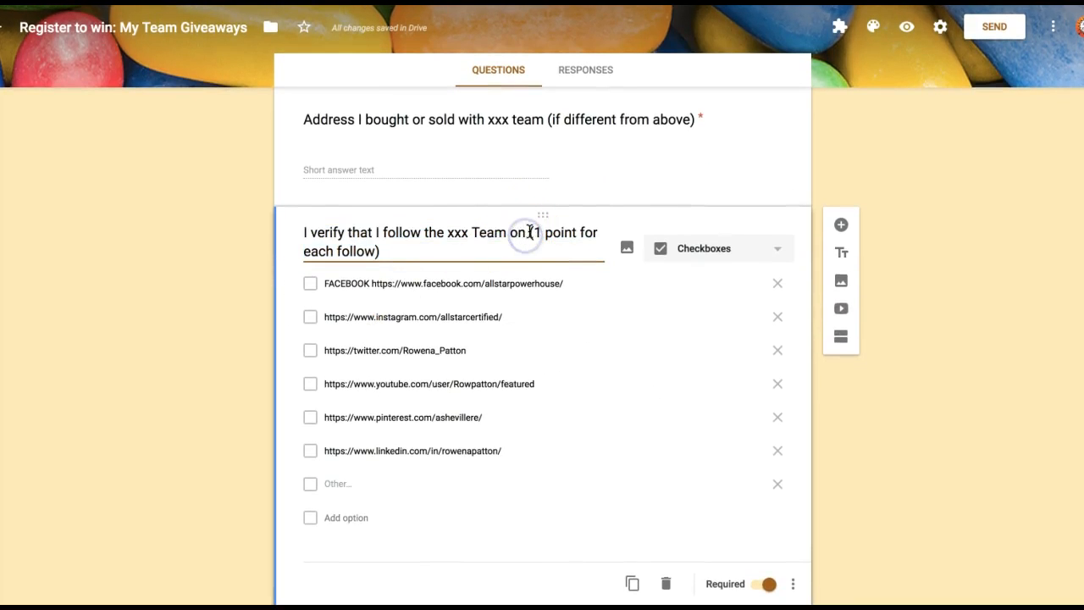
key(ctrl+shift+End)
key(BackSpace)
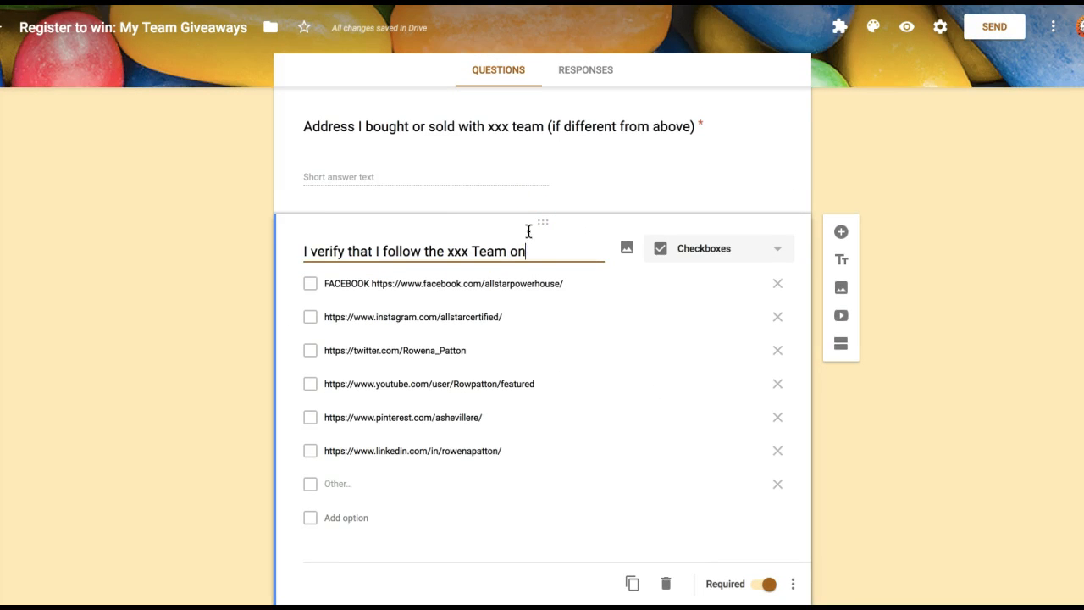
click(374, 251)
key(shift+Home)
key(BackSpace)
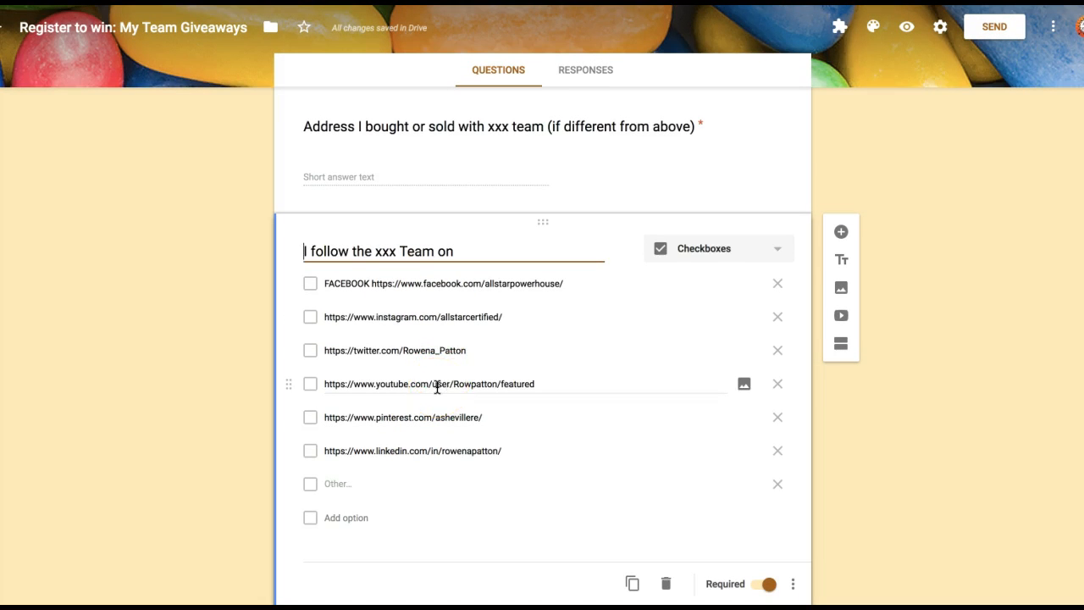
Preview the form and review it from the header image to the social media links above the submit option
scroll(438, 387, up, 10)
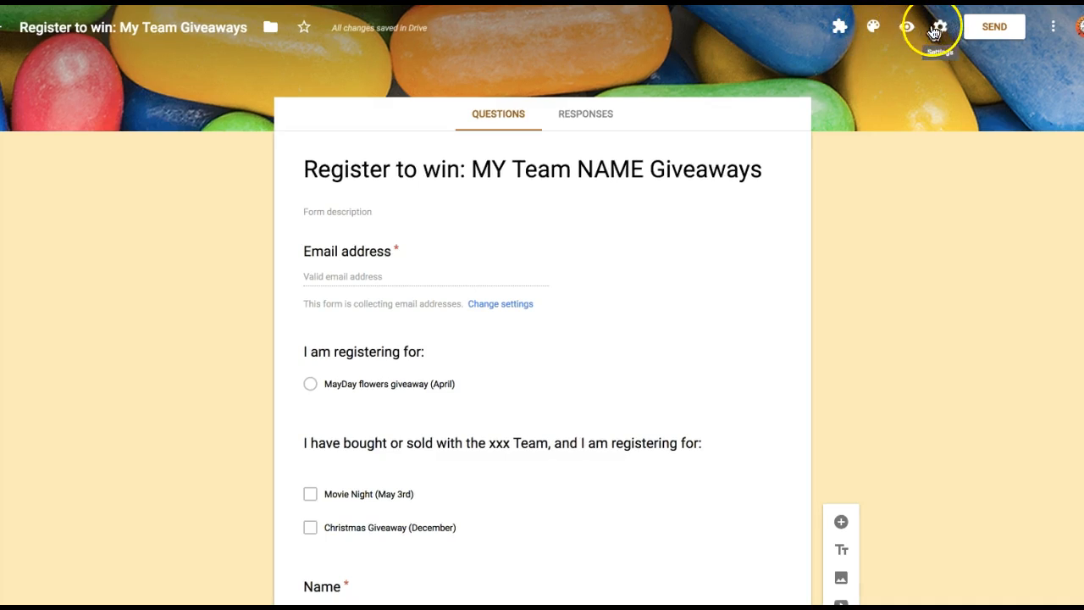
click(906, 31)
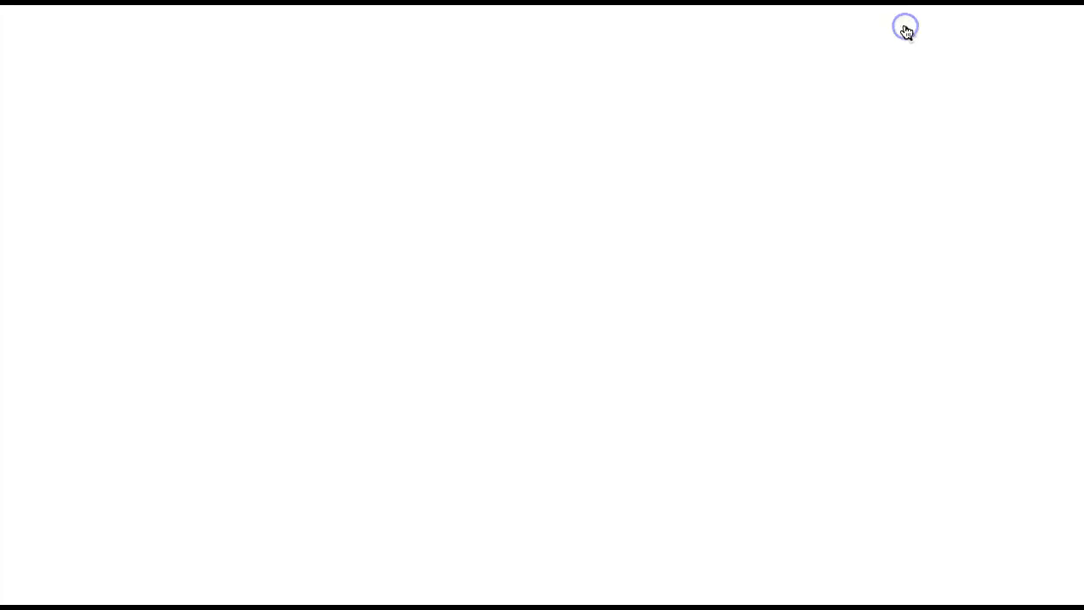
scroll(657, 322, down, 1)
scroll(655, 322, down, 10)
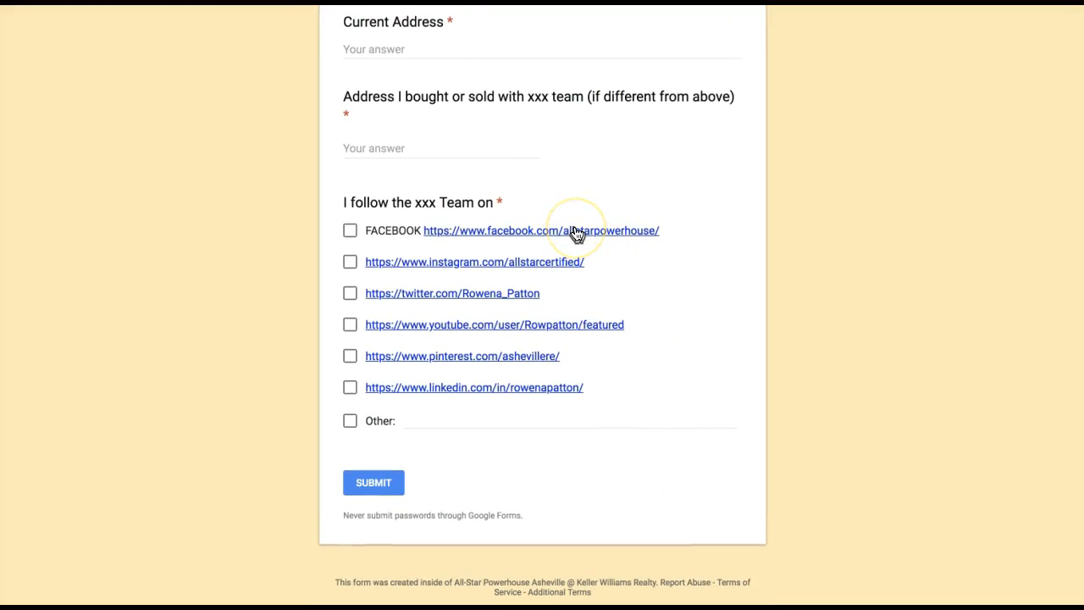
triple_click(480, 202)
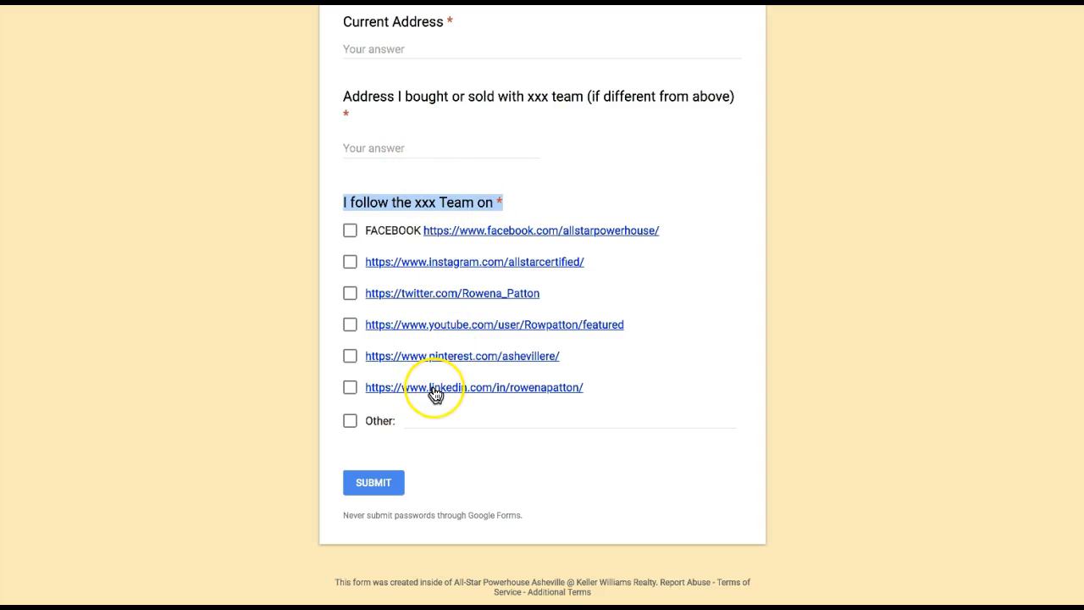
scroll(436, 395, up, 5)
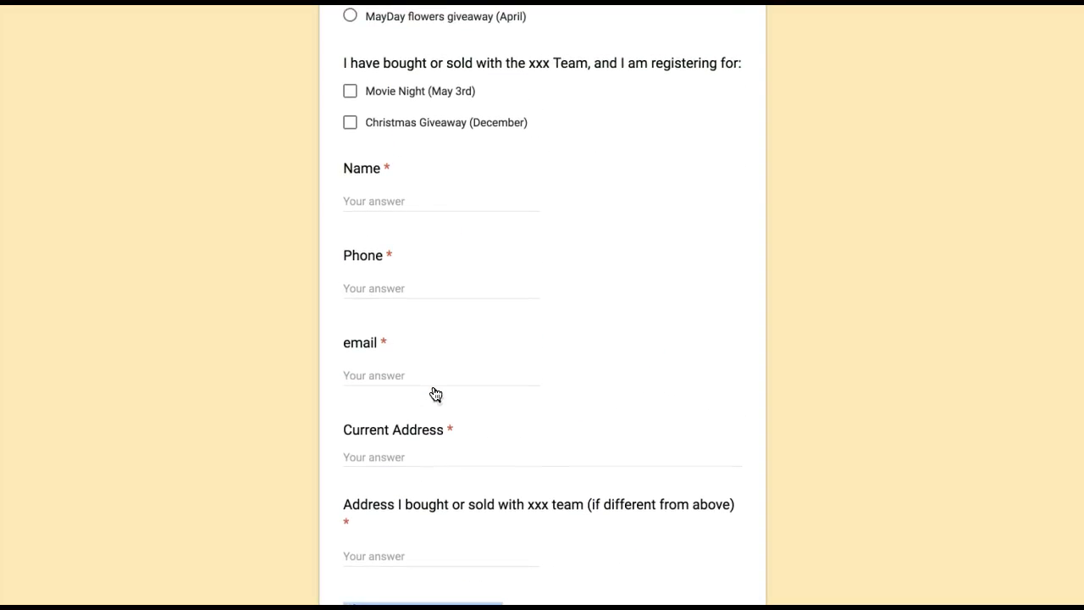
scroll(436, 395, up, 5)
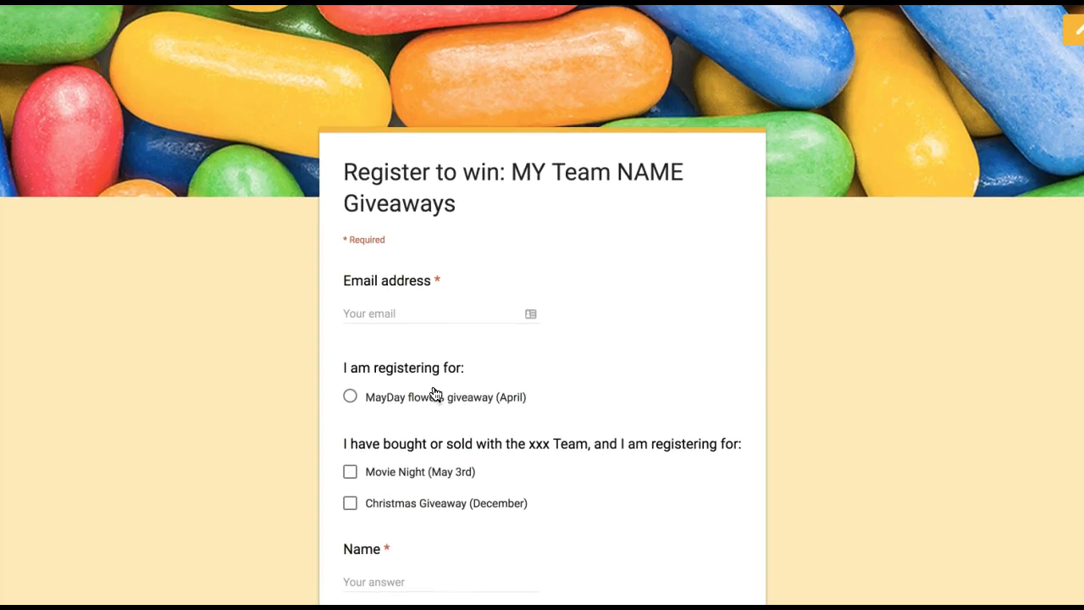
scroll(506, 235, down, 10)
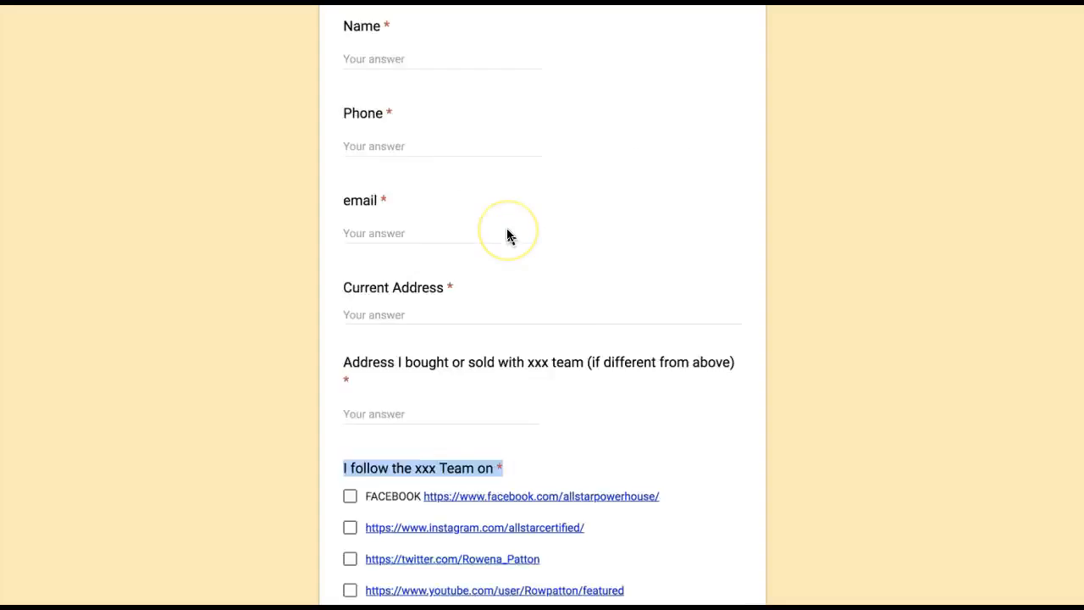
scroll(506, 235, up, 10)
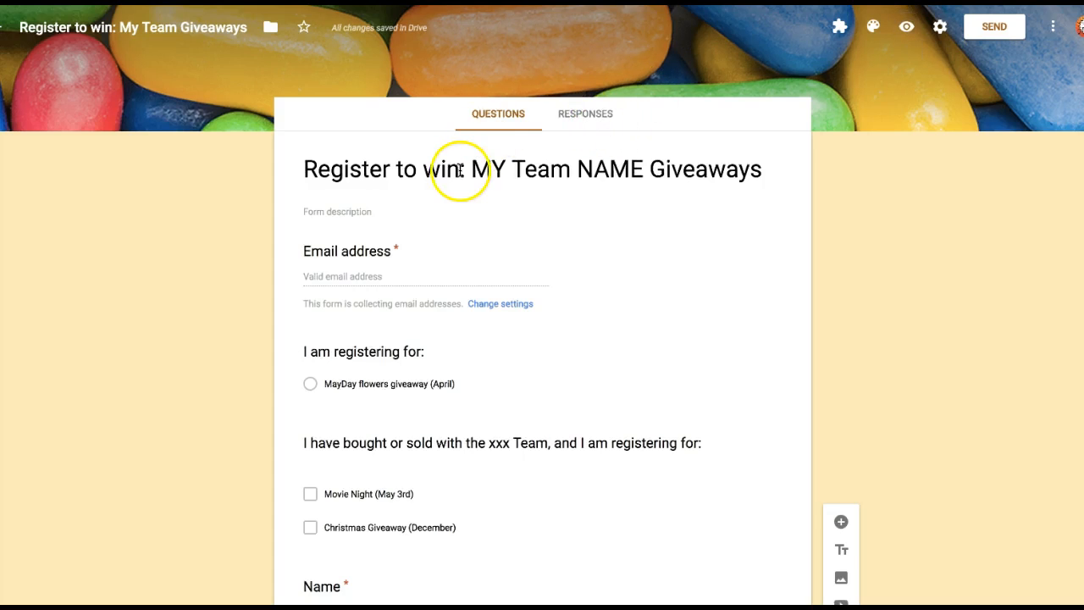
Create a new spreadsheet as the destination for the form's responses
click(351, 255)
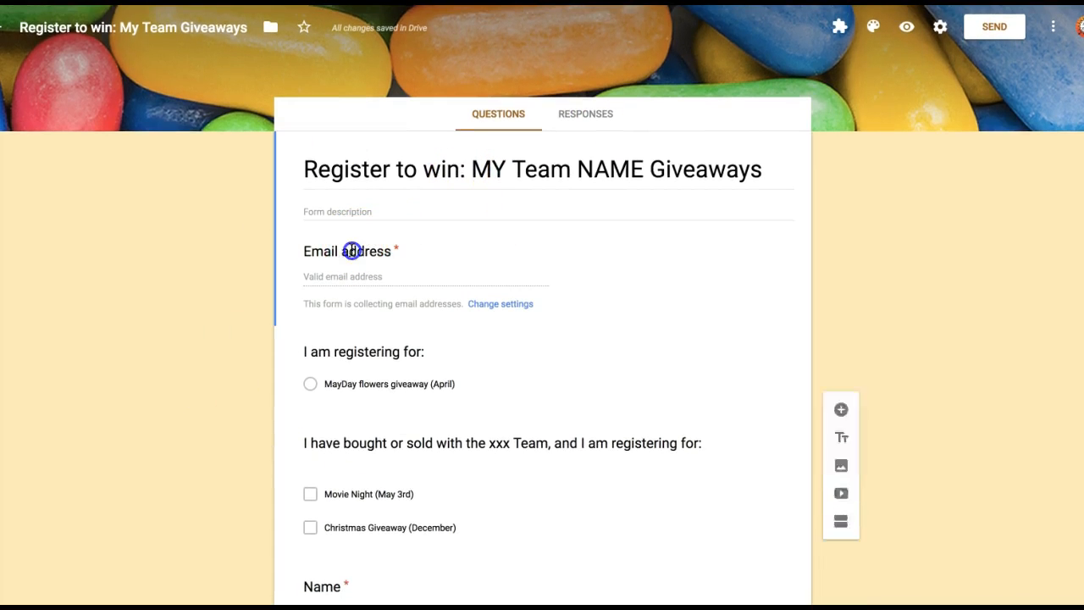
click(584, 119)
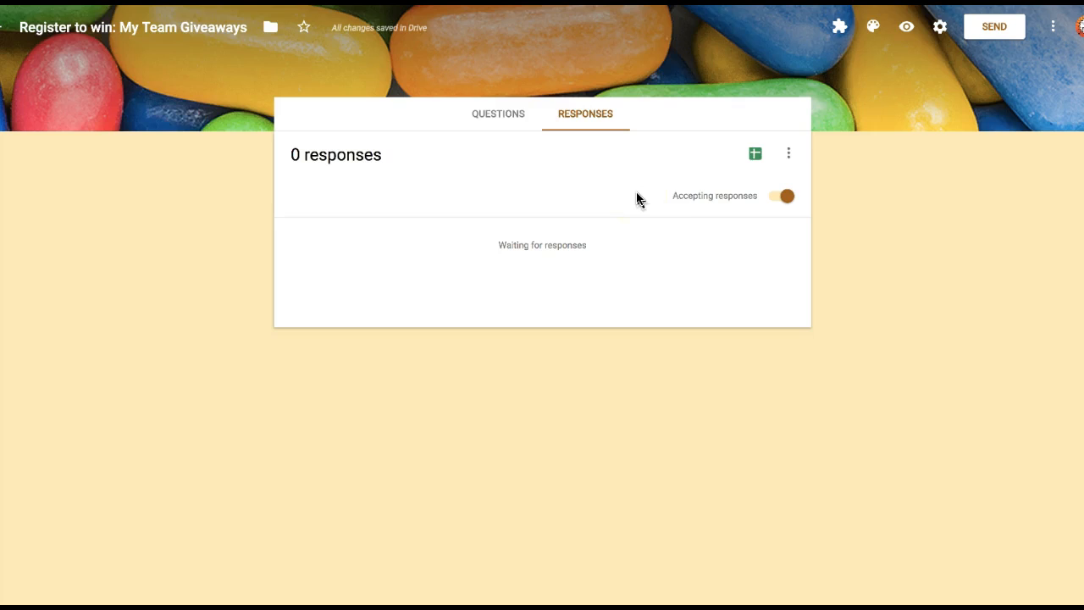
click(757, 155)
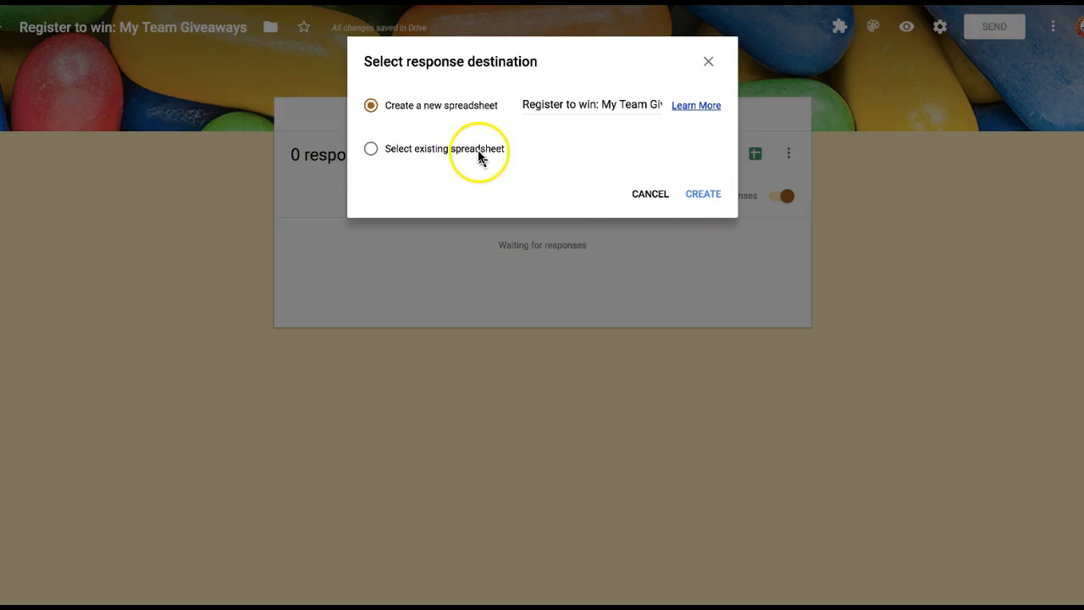
click(702, 196)
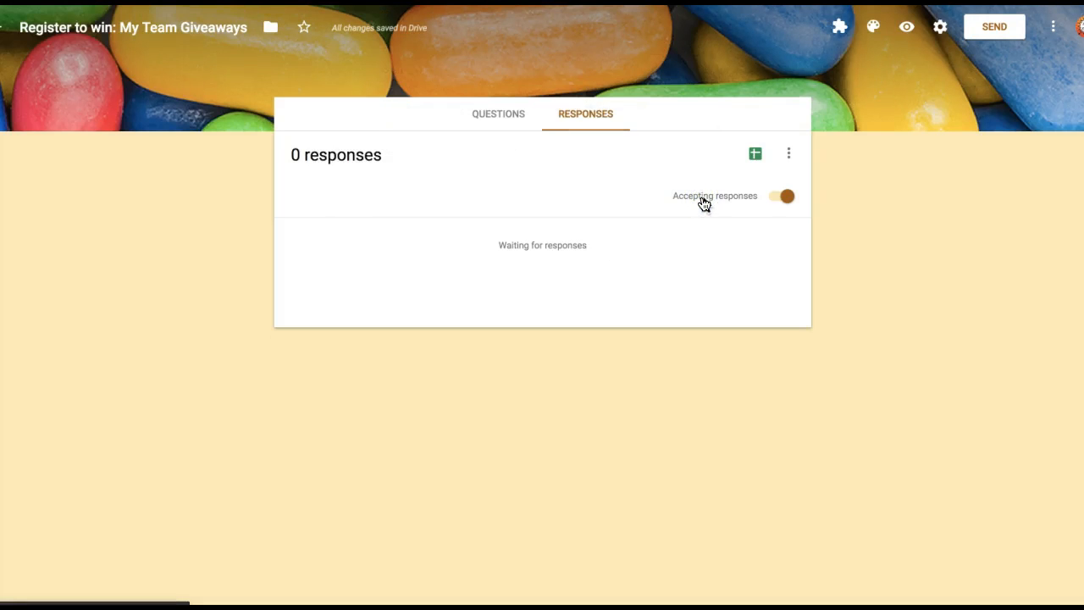
Open the form's linked responses spreadsheet in Google Sheets and select its header row
click(754, 156)
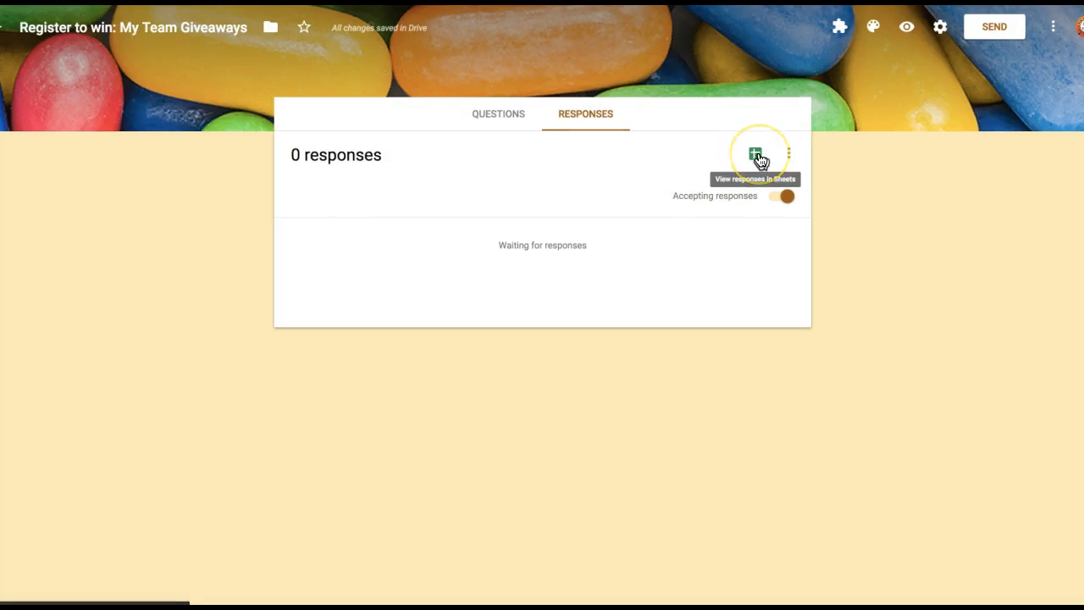
click(756, 156)
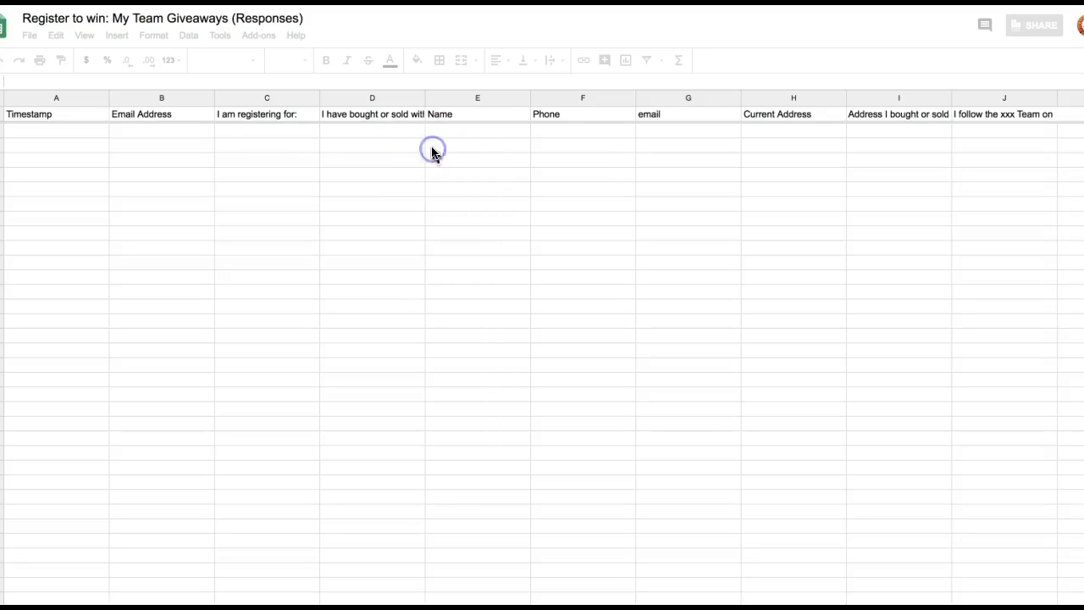
click(2, 115)
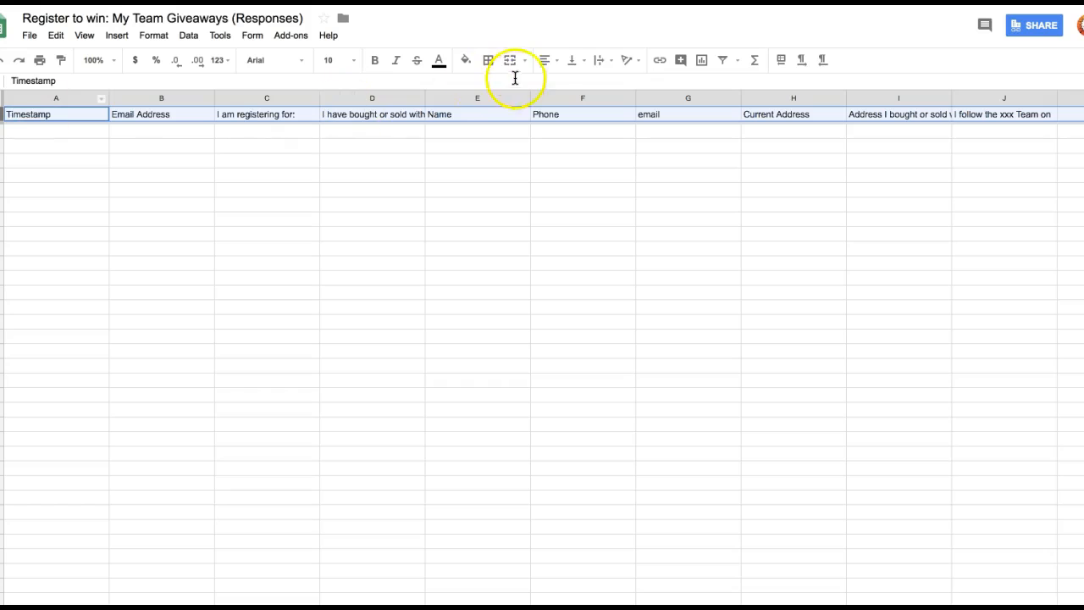
Set the text in the selected header row to wrap within its cells
click(598, 65)
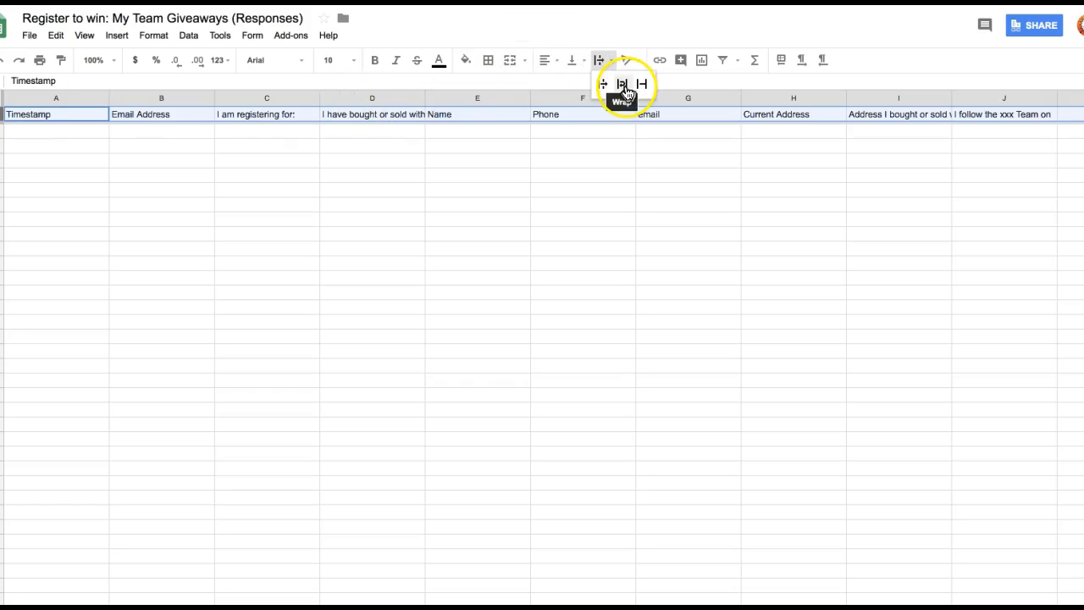
click(627, 86)
click(609, 141)
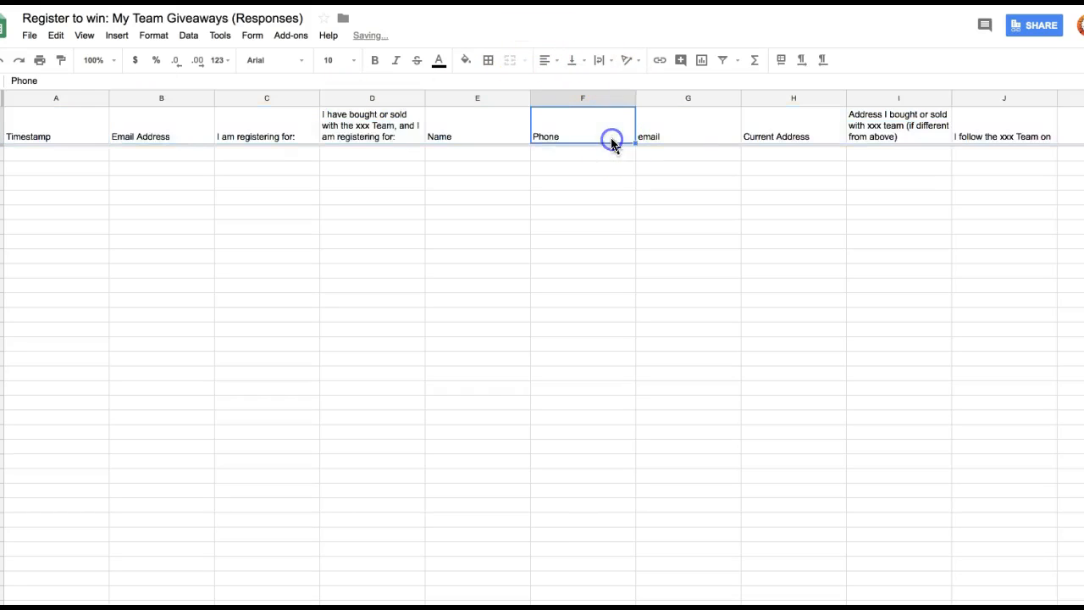
Add the headings "NOTES" in K1 and "Added to CRM" in L1, after the last response column
scroll(612, 144, right, 6)
click(485, 131)
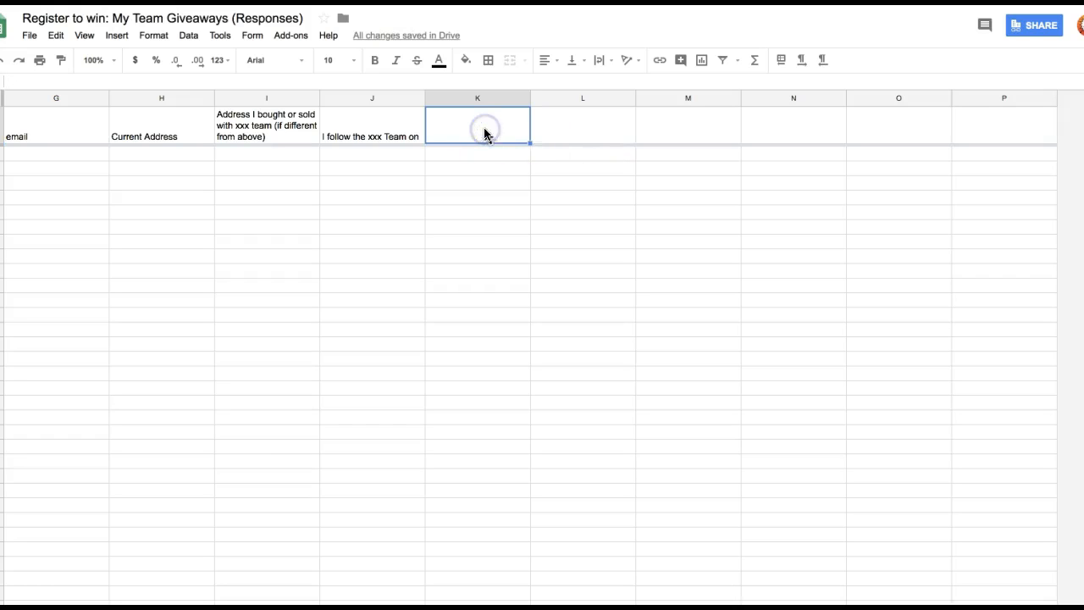
text(NOTES)
key(Tab)
text(Added to CRM)
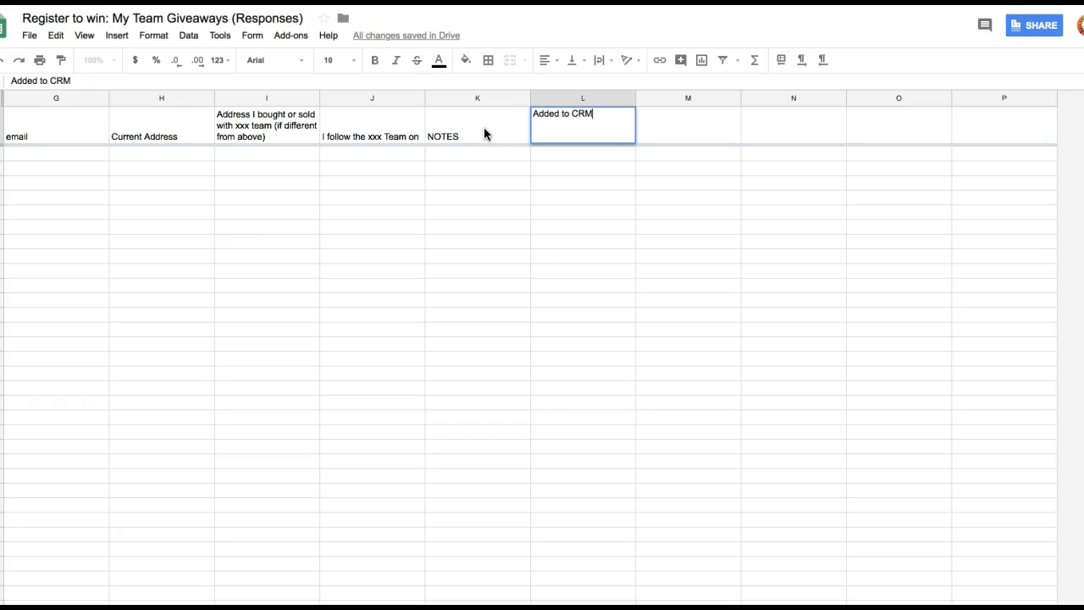
click(526, 236)
Extend the heading in L1 to read "Added to CRM DATE"
double_click(600, 112)
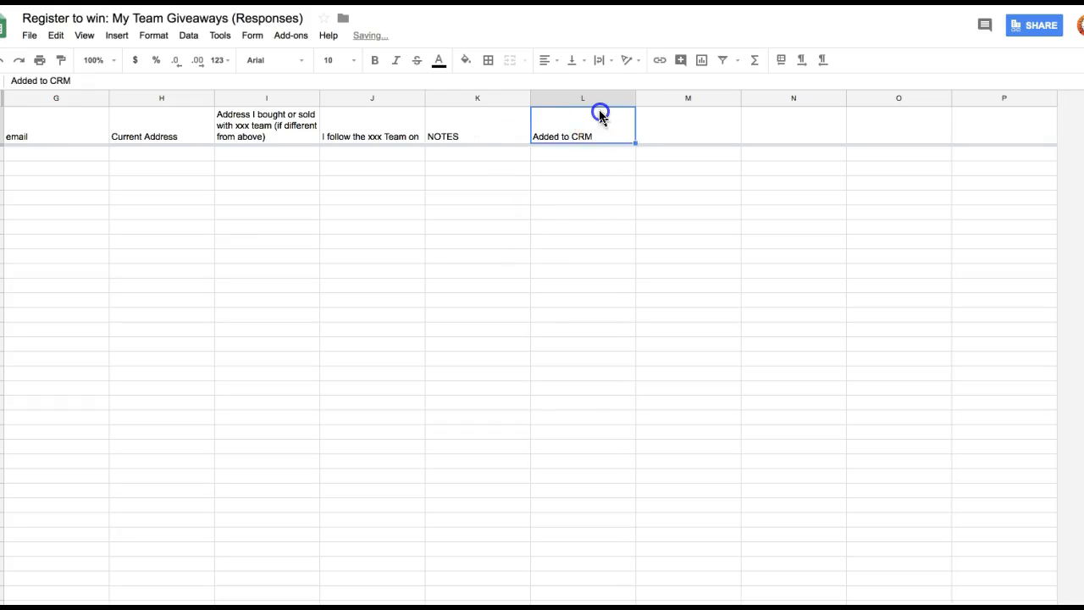
text(DATE)
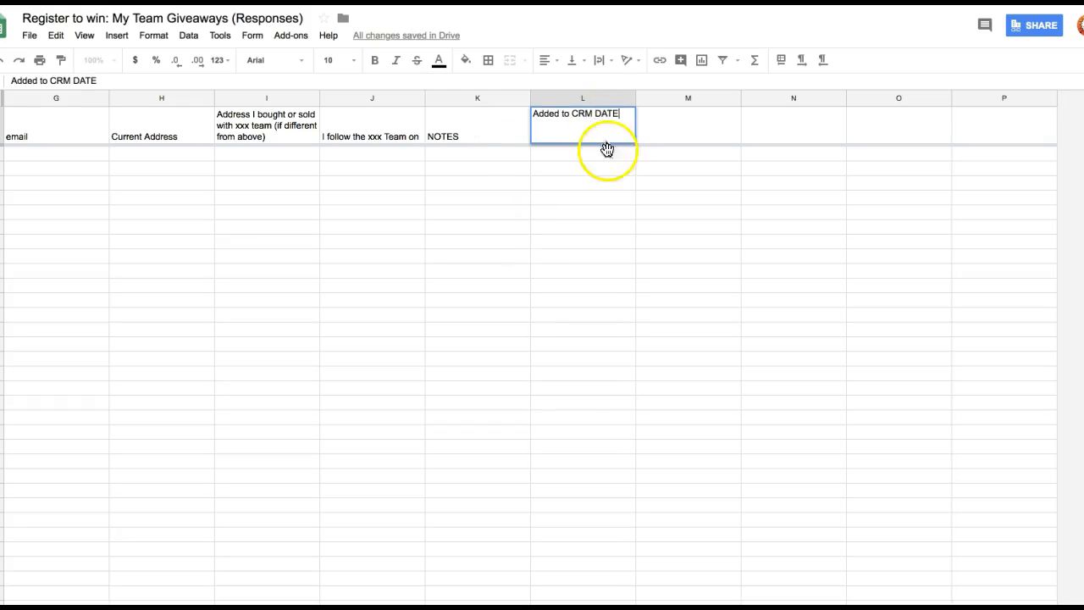
click(607, 167)
click(461, 144)
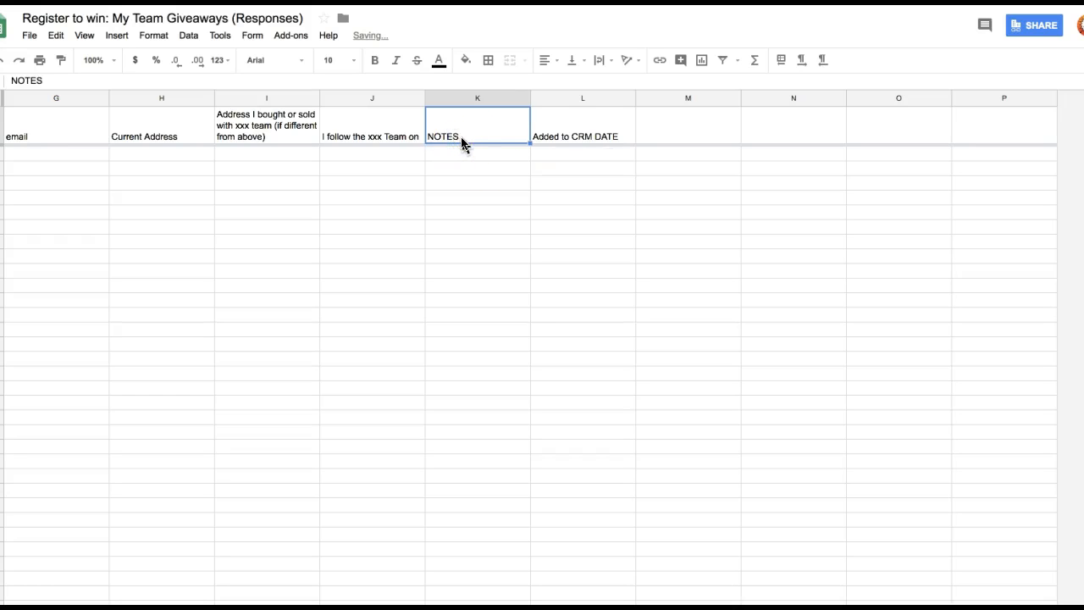
Fill the form's header cells from Timestamp to "I follow the xxx Team on" (A1:J1) with light yellow and make their text bold
scroll(462, 140, left, 7)
drag(87, 130, 85, 128)
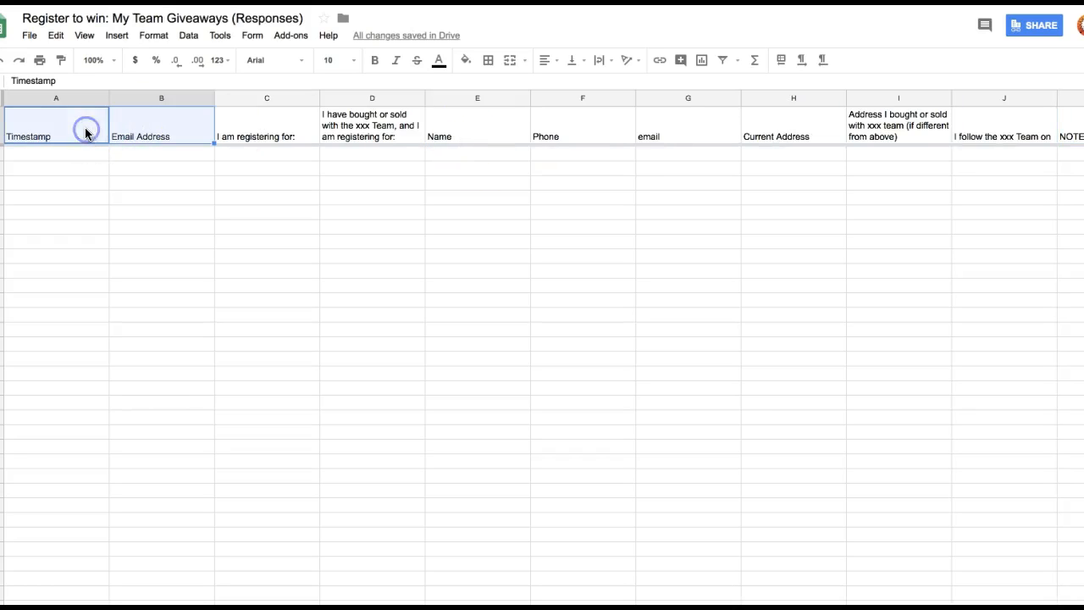
key(shift+Right)
key(shift+Right)
key(shift+Right)
key(shift+Right)
key(shift+Right)
key(shift+Right)
key(shift+Right)
key(shift+Right)
key(shift+Right)
key(shift+Right)
key(shift+Right)
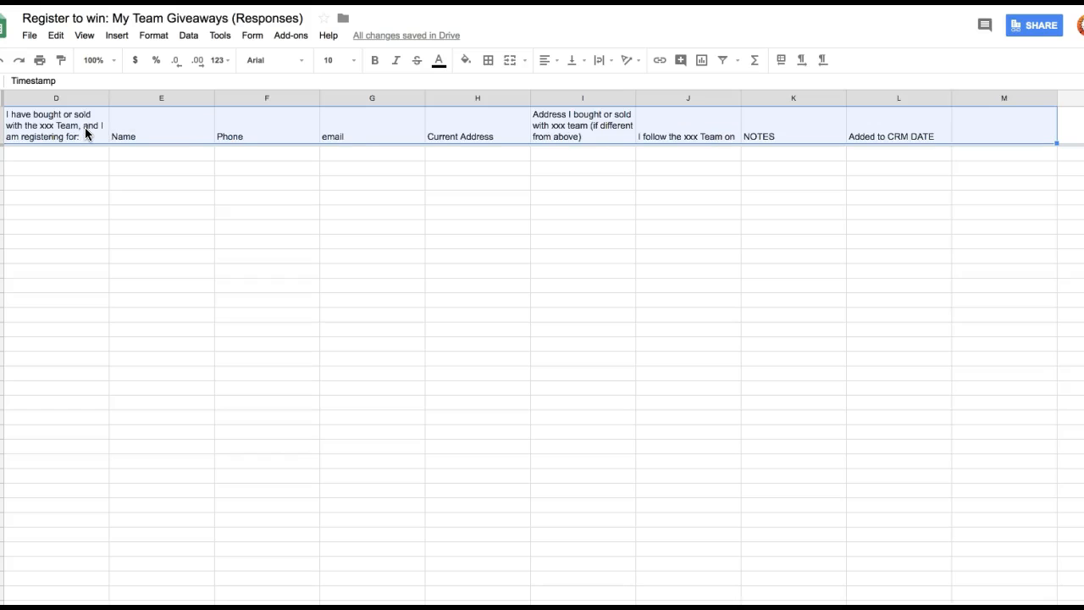
key(shift+Left)
key(shift+Left)
key(shift+Left)
click(392, 61)
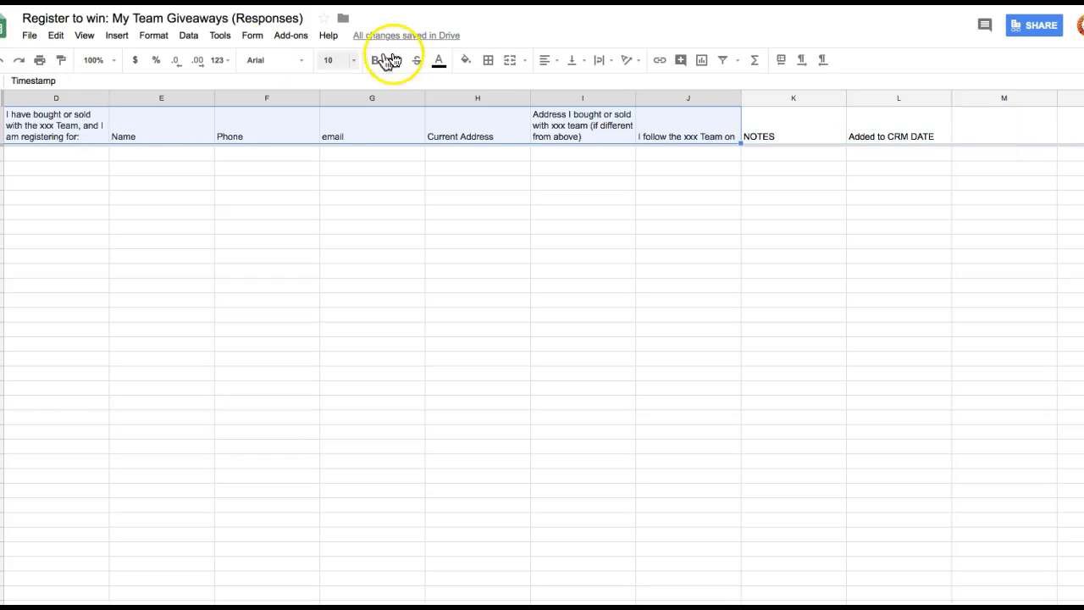
click(466, 62)
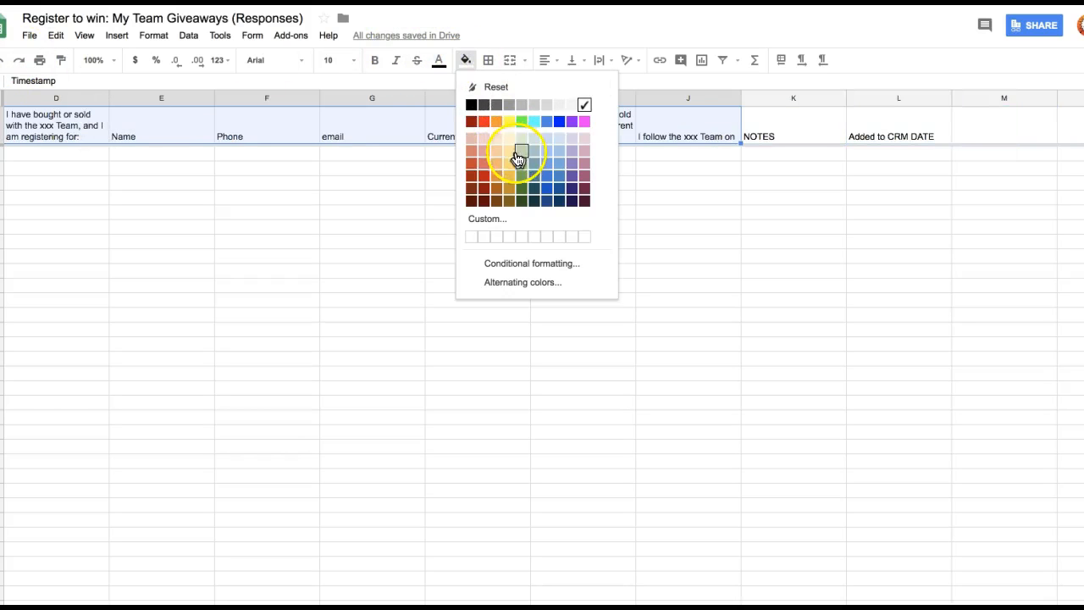
click(511, 156)
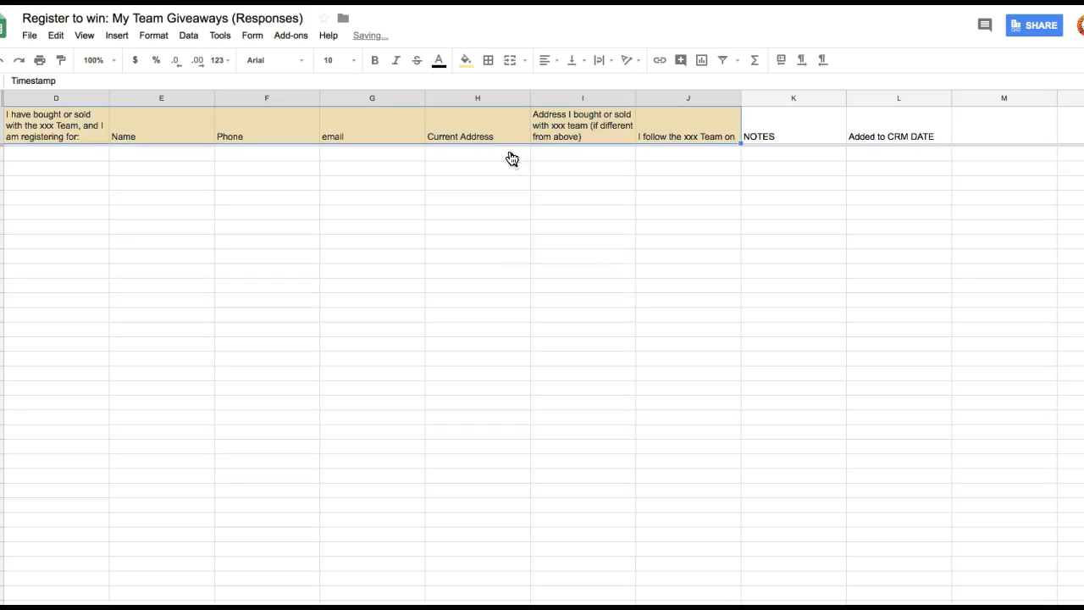
click(376, 61)
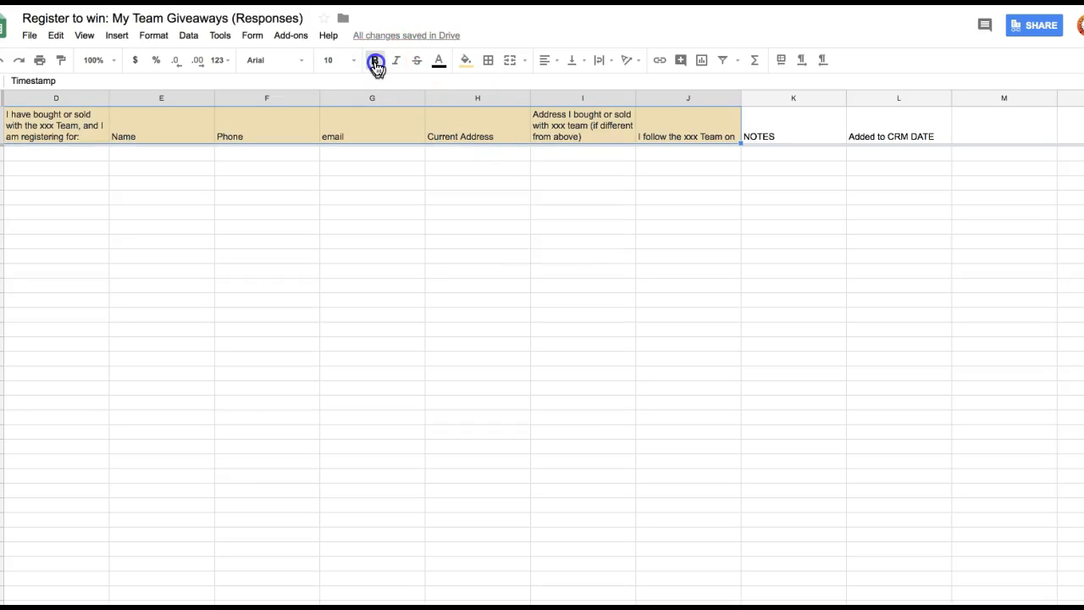
Fill the added header cells K1:M1, starting at NOTES, with green and make their text bold
click(779, 127)
key(shift+Right)
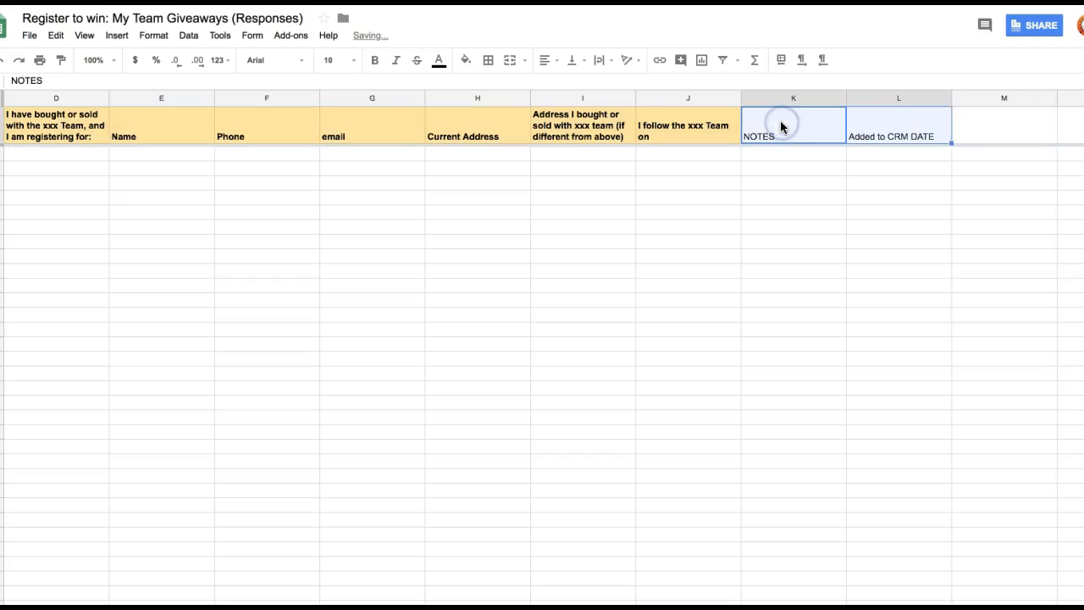
key(shift+Right)
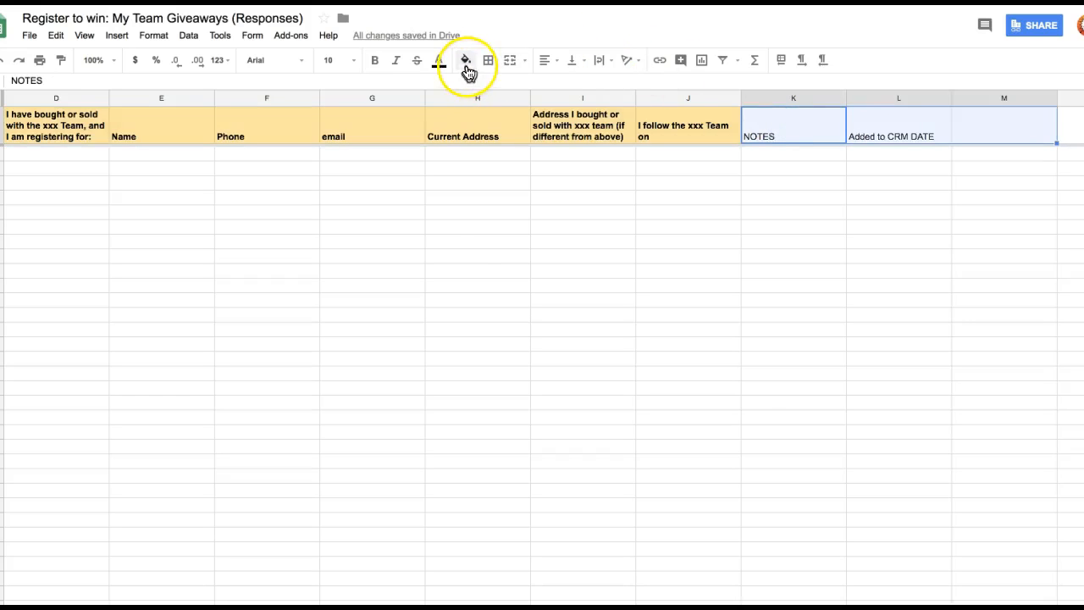
click(466, 61)
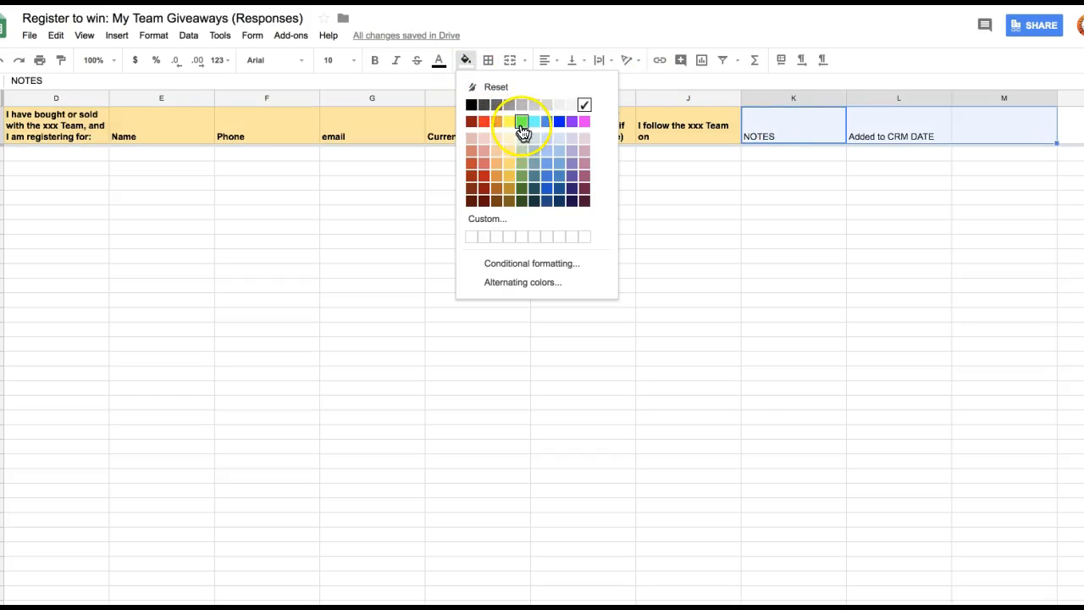
click(522, 127)
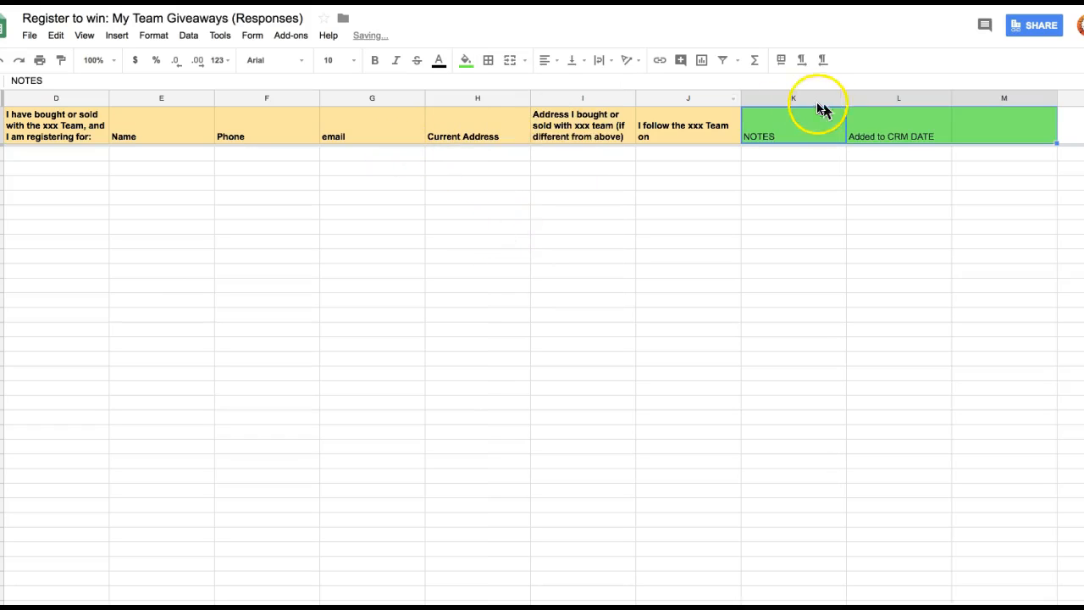
click(374, 61)
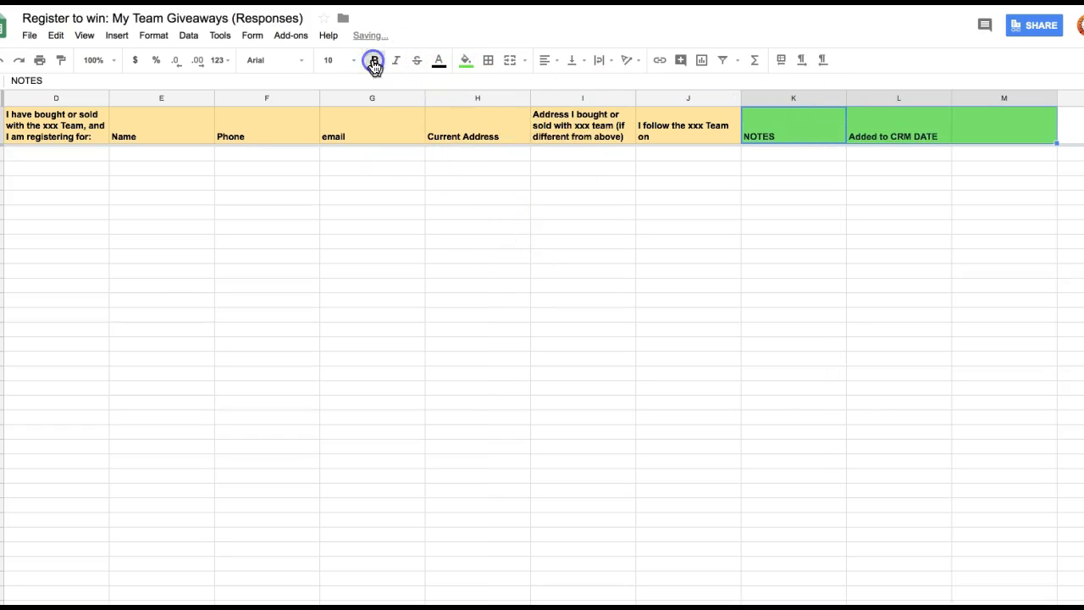
click(378, 196)
scroll(364, 190, left, 5)
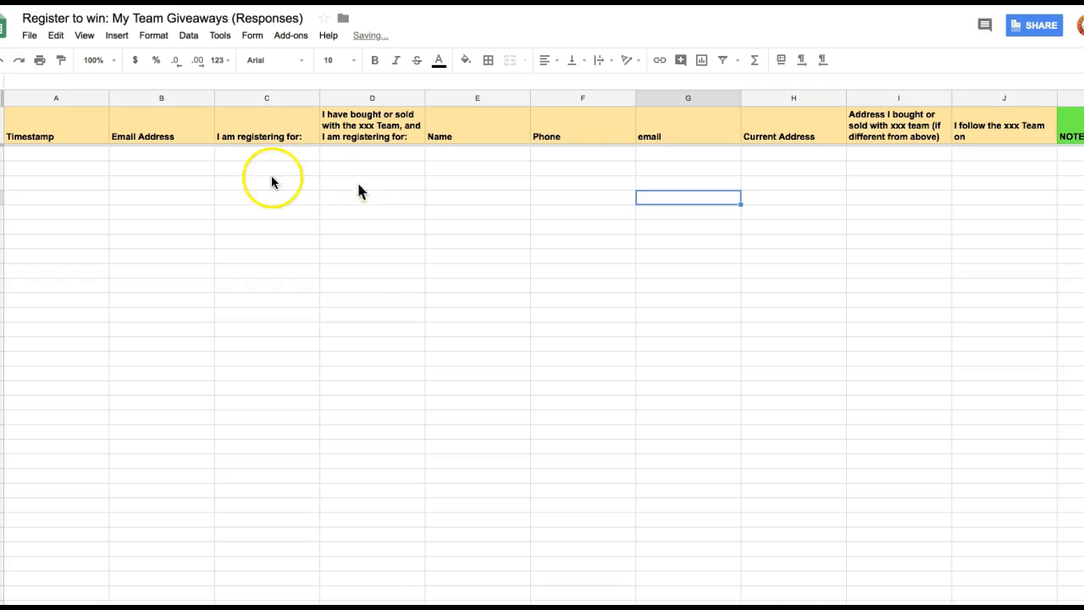
click(178, 177)
click(95, 159)
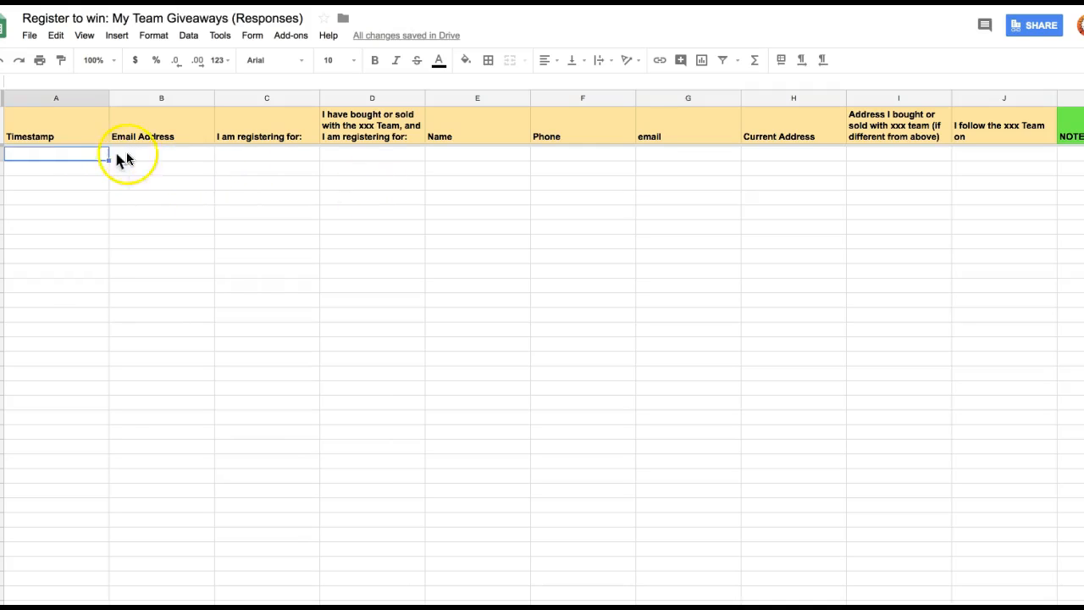
click(160, 155)
click(240, 156)
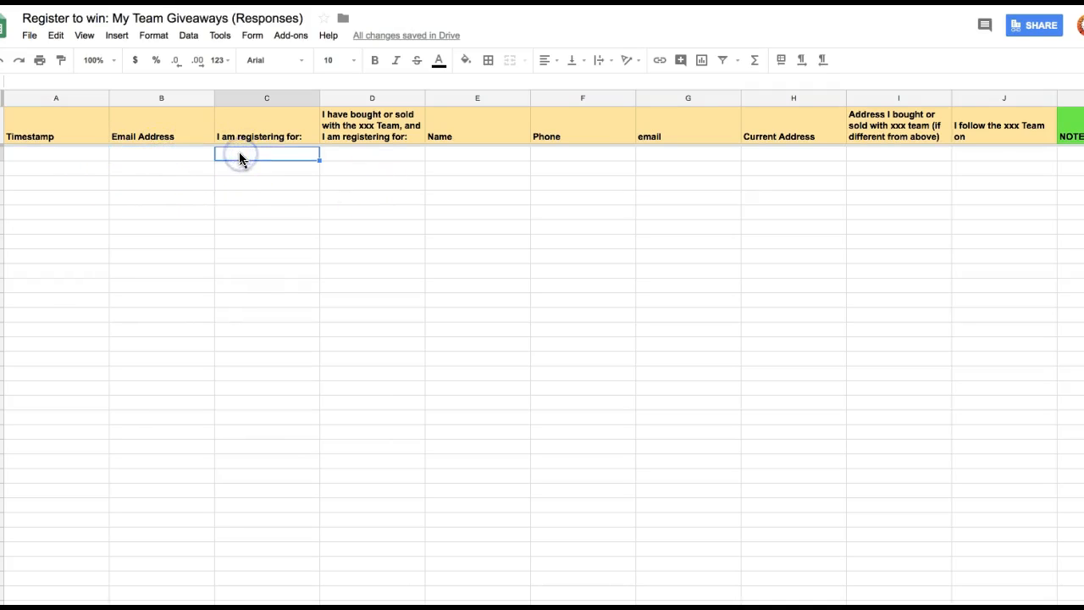
click(168, 153)
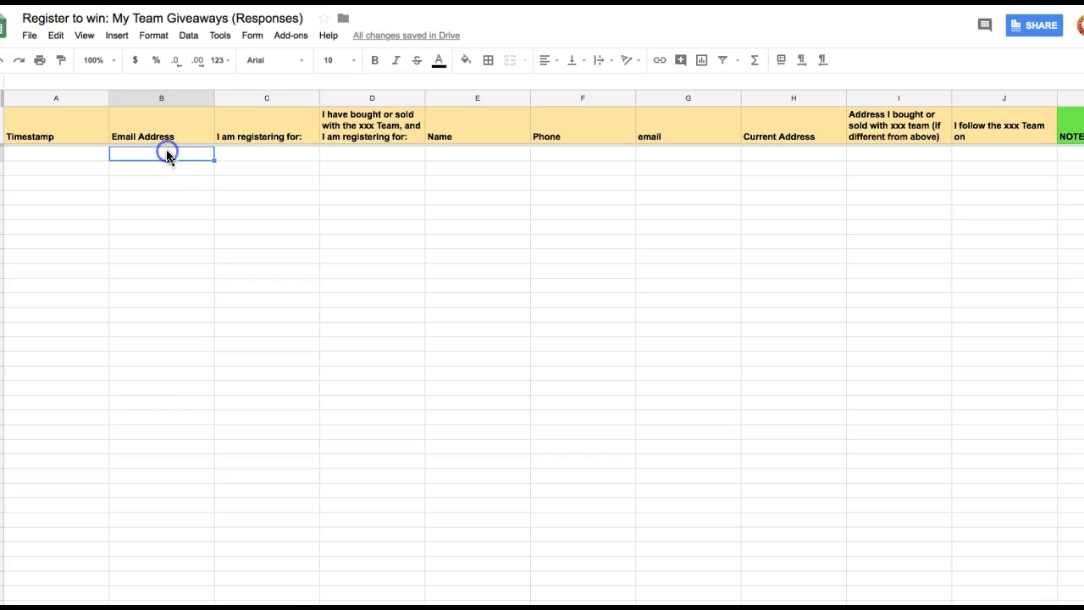
click(287, 154)
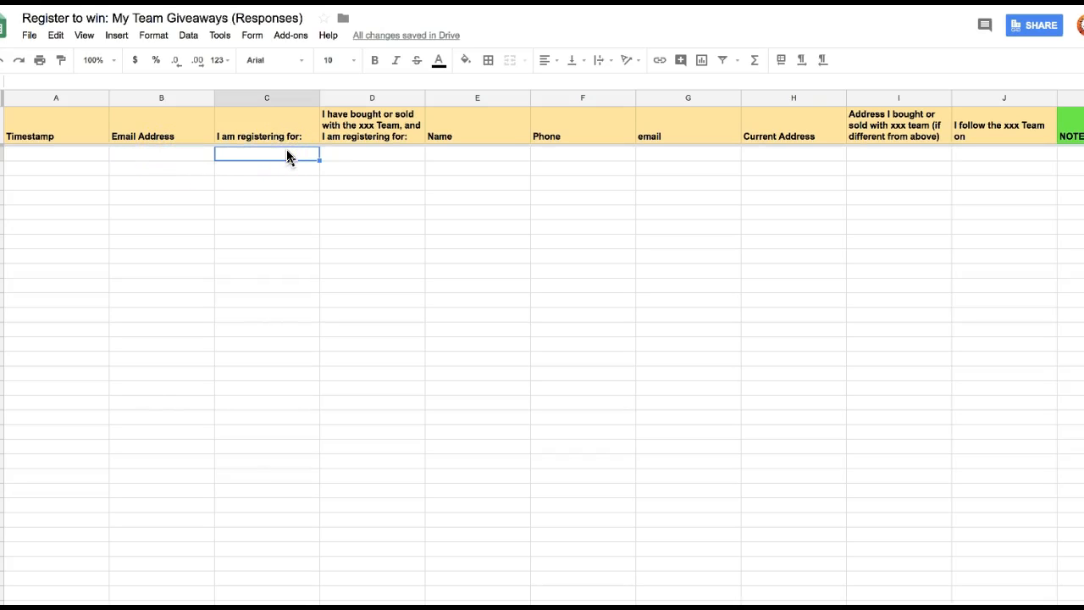
click(312, 104)
click(358, 325)
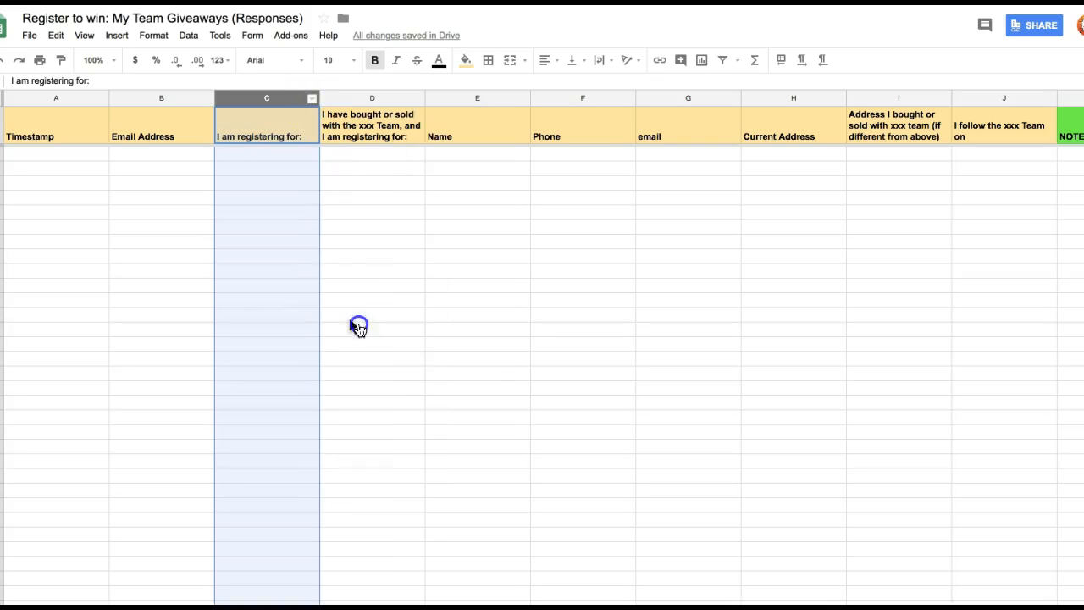
drag(257, 155, 267, 229)
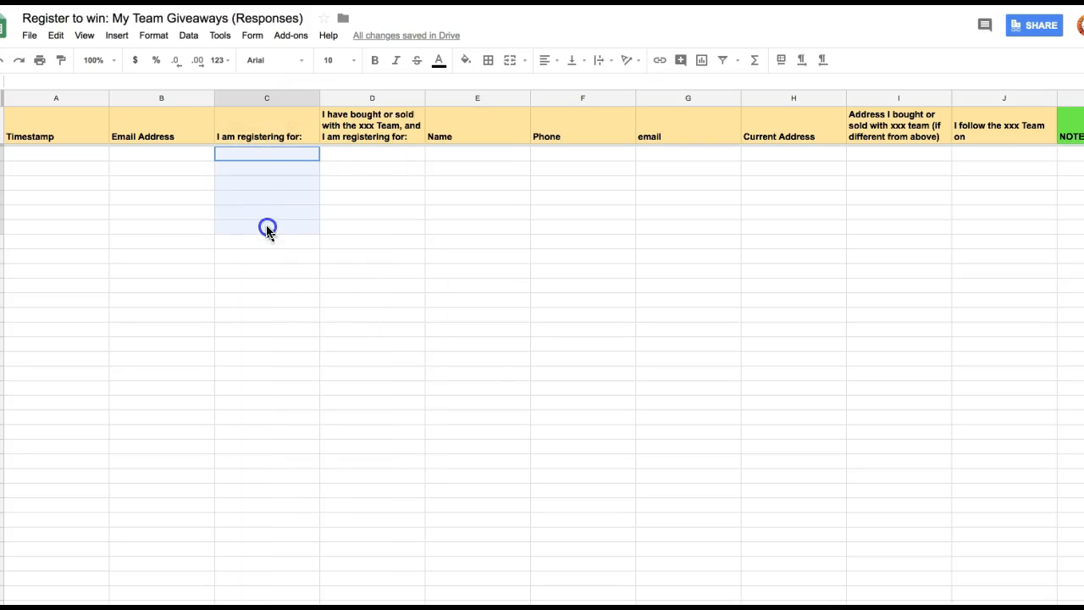
click(172, 159)
drag(165, 195, 159, 337)
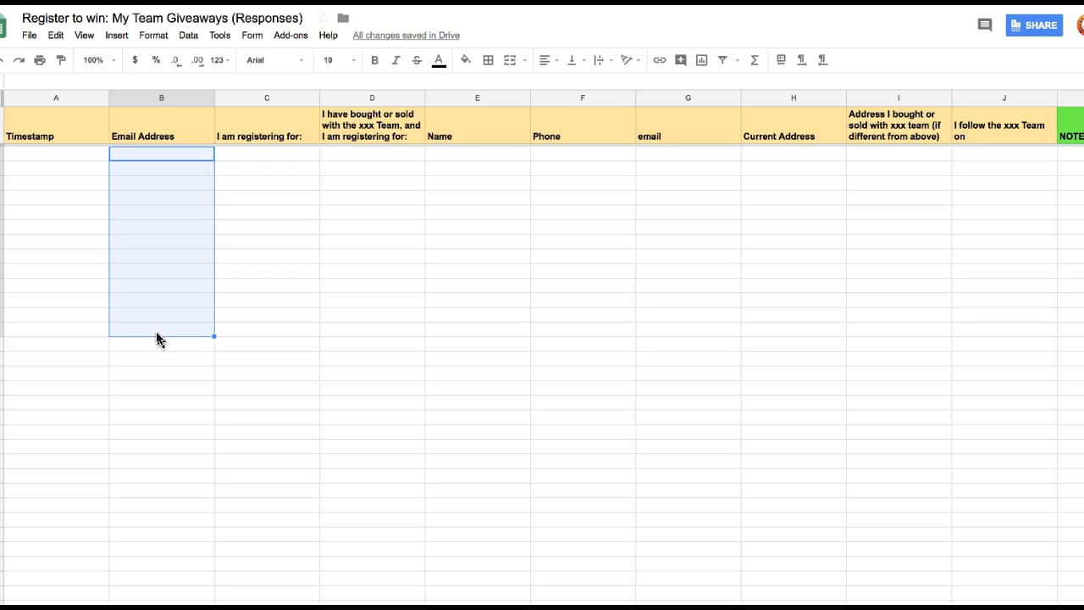
click(146, 388)
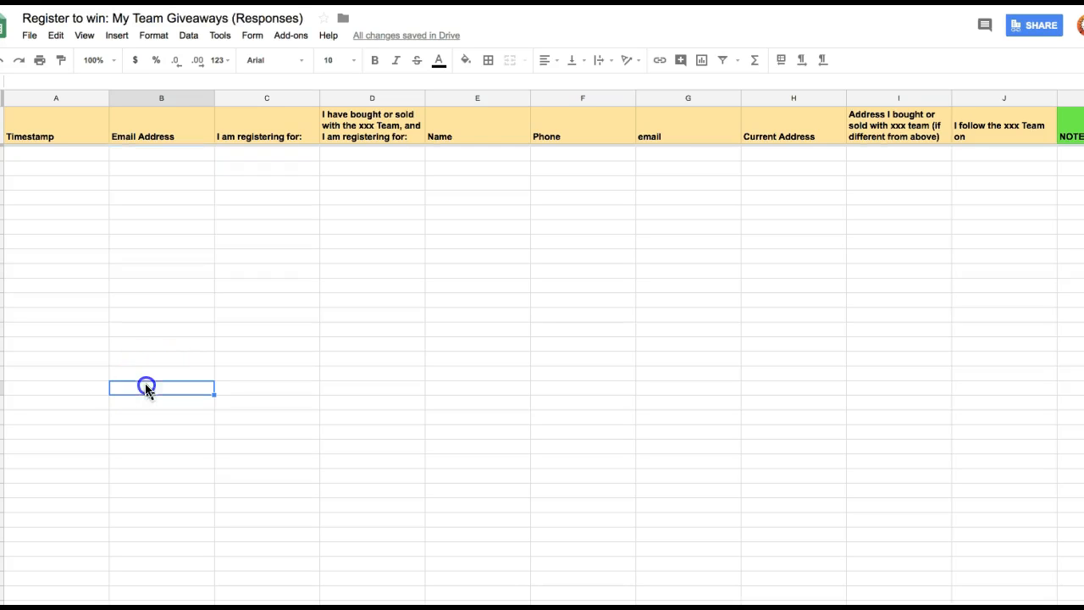
key(Up)
key(Up)
key(Up)
click(170, 314)
key(Down)
key(Down)
key(Down)
scroll(172, 317, right, 10)
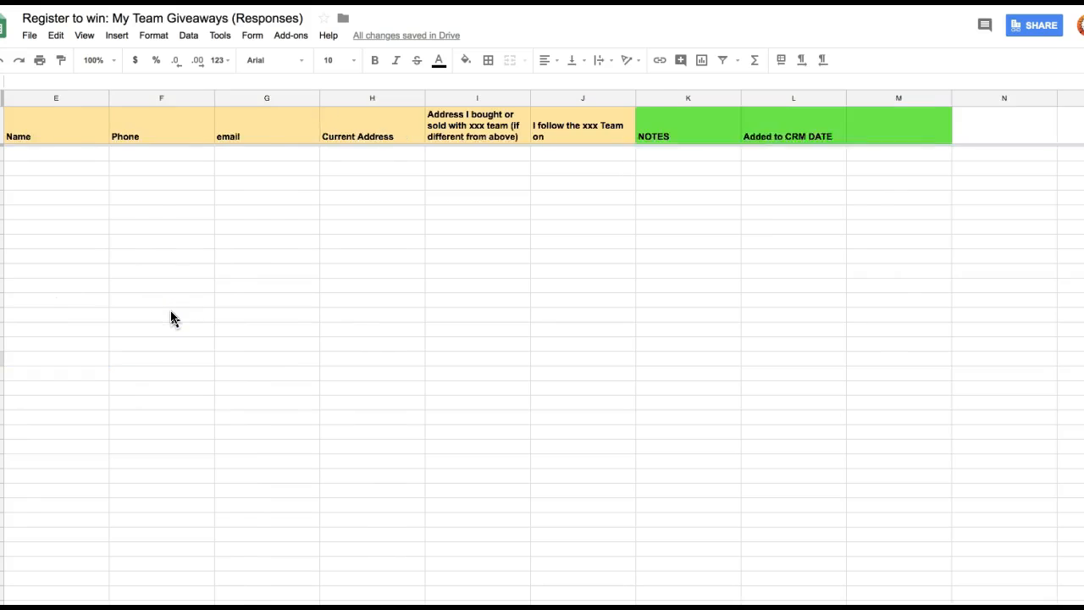
scroll(172, 317, left, 10)
click(149, 349)
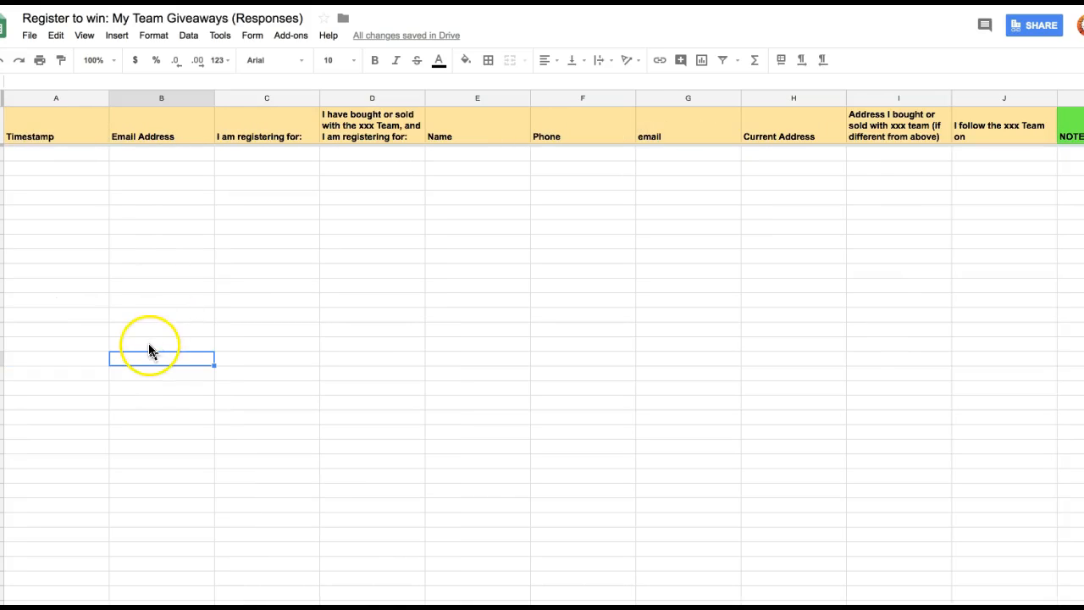